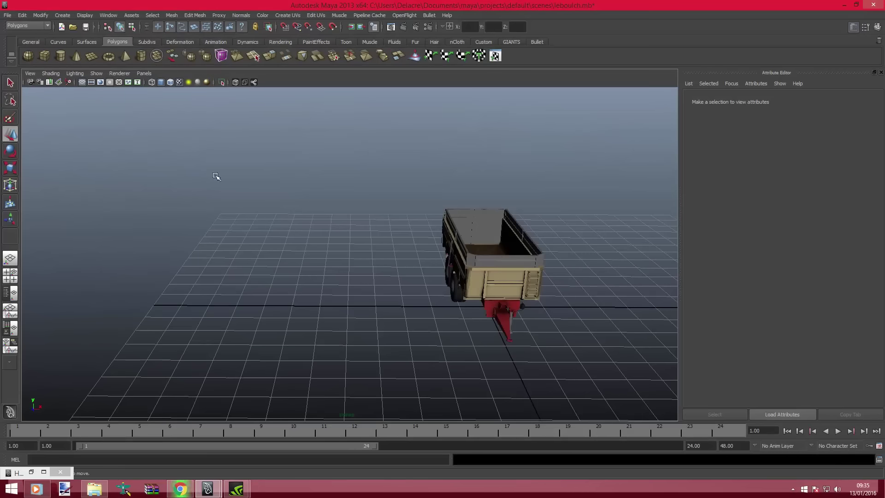
Tumble and dolly the perspective view close to the trailer, leaving open grid beside it.
mouse_move(217, 177)
left_mouse_down("alt")
mouse_move(241, 213)
mouse_move(230, 203)
mouse_move(317, 221)
mouse_move(304, 199)
left_mouse_up("alt")
right_click_drag(304, 200, 362, 205, "alt")
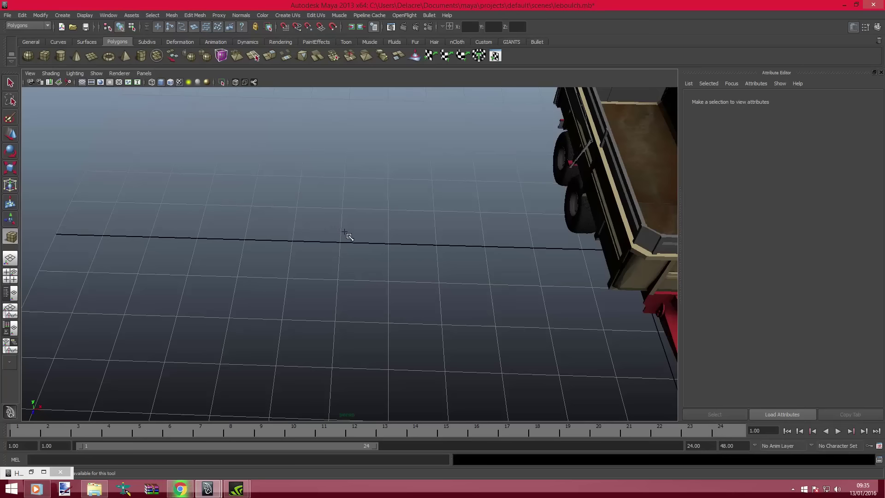
Draw a polygon cube on the grid near the trailer and scale it into a long thin bar.
left_click_drag(341, 219, 346, 264)
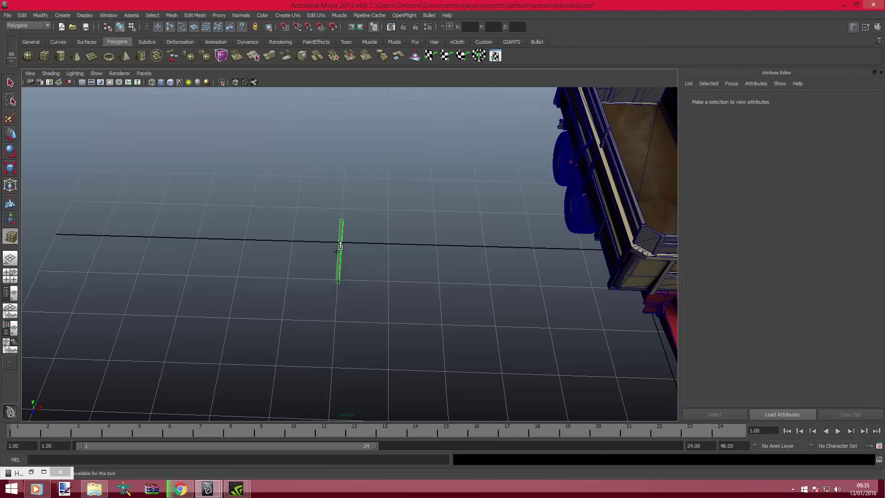
key("w")
mouse_move(340, 238)
left_mouse_down("alt")
mouse_move(284, 255)
mouse_move(365, 271)
mouse_move(330, 270)
mouse_move(257, 162)
mouse_move(423, 187)
left_mouse_up("alt")
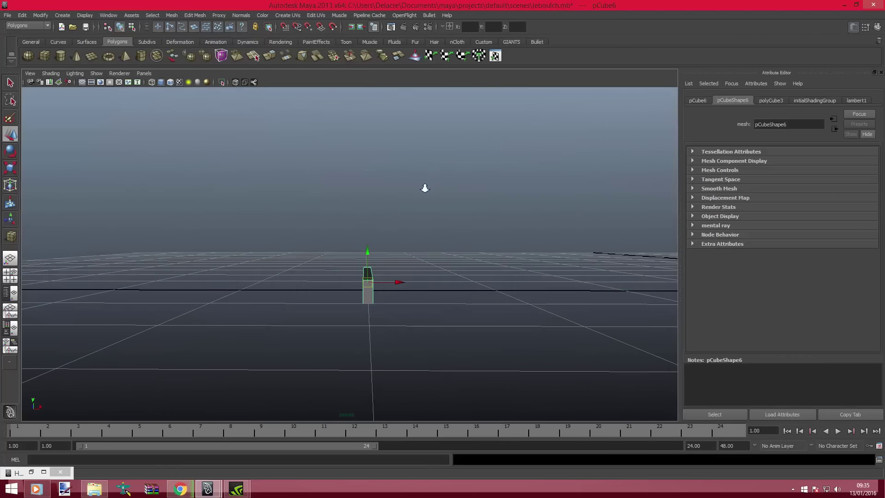
left_click(9, 168)
mouse_move(367, 247)
left_mouse_down("alt")
mouse_move(381, 254)
mouse_move(344, 251)
mouse_move(359, 267)
mouse_move(418, 248)
mouse_move(327, 260)
mouse_move(351, 296)
left_mouse_up("alt")
right_click_drag(324, 325, 339, 309)
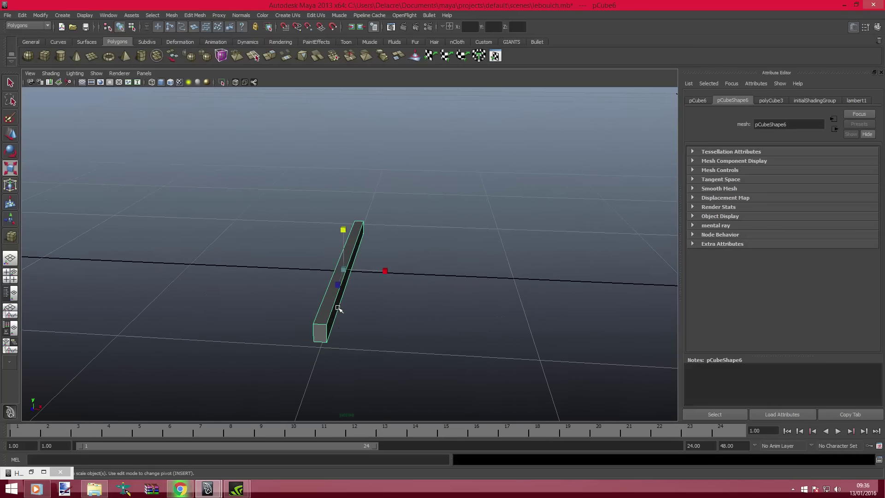
left_click(264, 281)
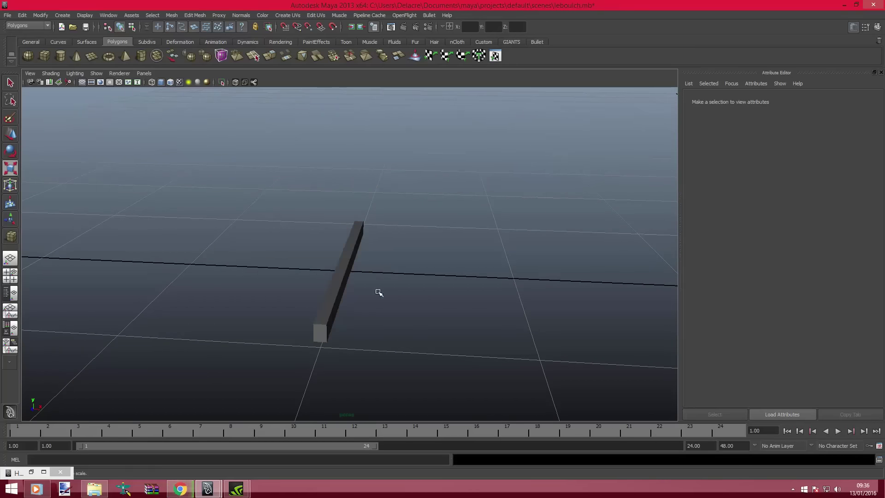
left_click(327, 295)
Show the bar's polyCube settings and begin adding width subdivisions, zooming to its end.
key("q")
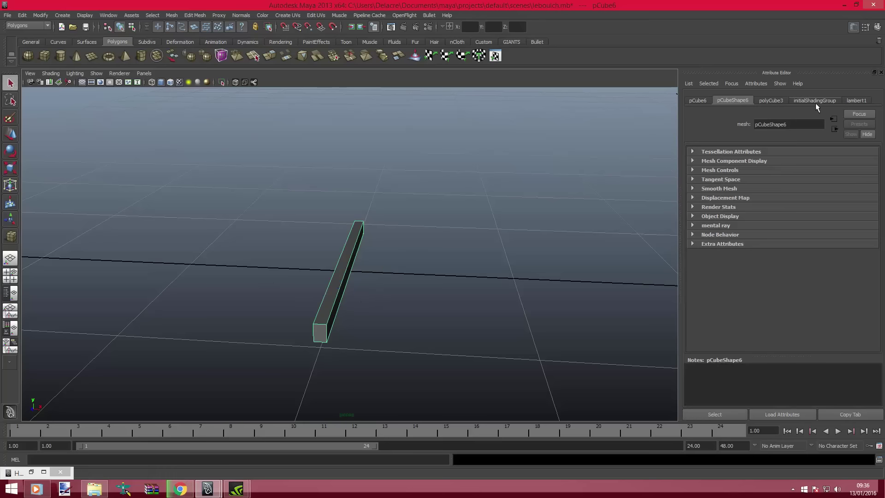
left_click(781, 100)
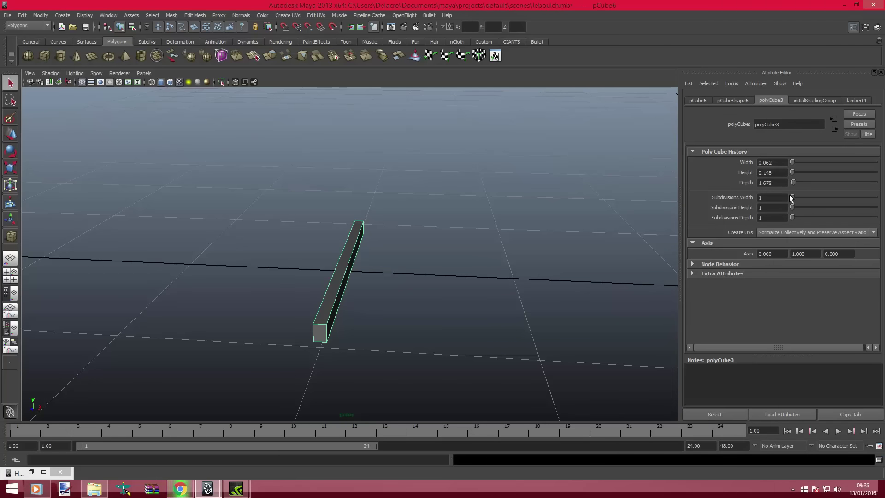
left_click_drag(792, 198, 798, 208)
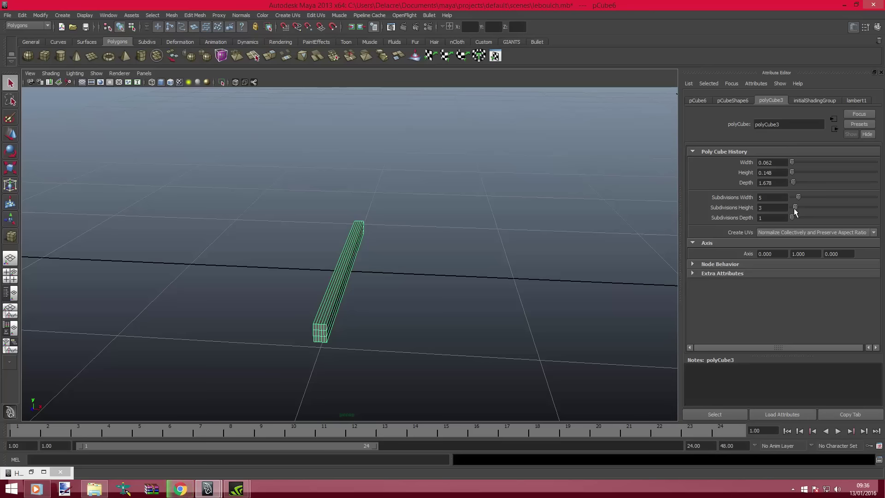
mouse_move(461, 265)
left_mouse_down("alt")
mouse_move(362, 259)
mouse_move(354, 196)
left_mouse_up("alt")
right_click_drag(354, 196, 615, 204, "alt")
middle_click_drag(615, 204, 514, 153, "alt")
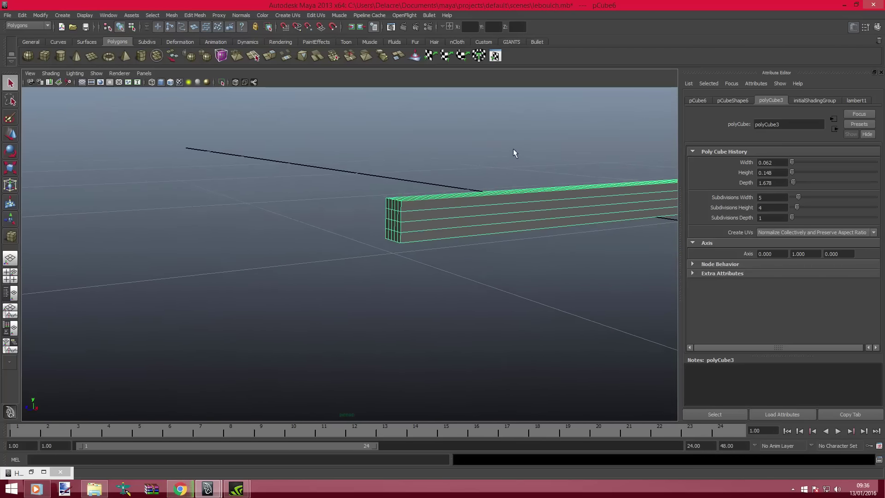
mouse_move(368, 196)
left_mouse_down("alt")
mouse_move(393, 201)
mouse_move(412, 247)
left_mouse_up("alt")
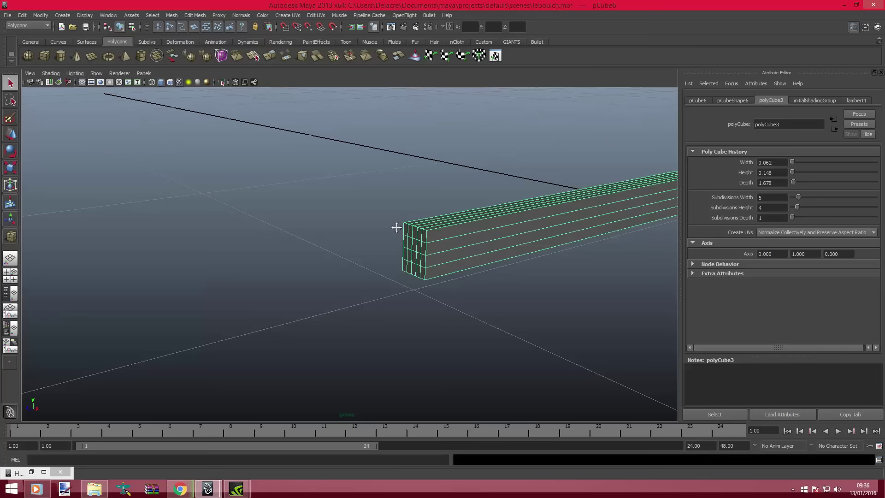
Inspect the bar's vertices end-on, then return to Object Mode and reselect the bar.
right_click(417, 253)
left_click(390, 253)
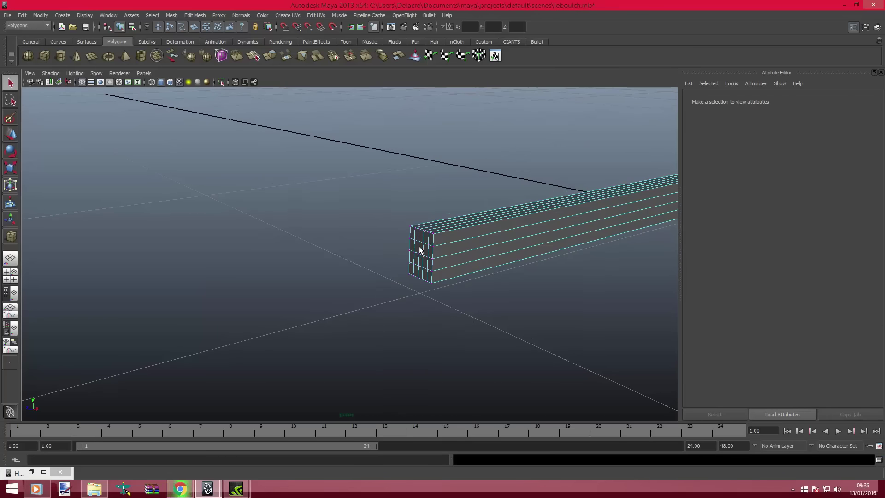
mouse_move(420, 251)
left_mouse_down("alt")
mouse_move(275, 239)
mouse_move(381, 203)
mouse_move(399, 218)
left_mouse_up("alt")
right_click(399, 217)
left_click(452, 207)
left_click(395, 219)
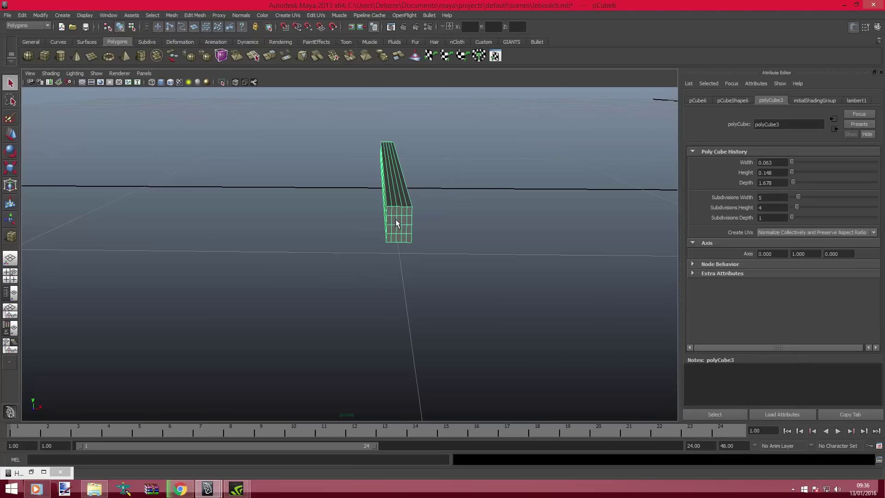
Set Subdivisions Width to 7 and Height to 9, then pick end faces in Face mode.
left_click_drag(800, 198, 806, 207)
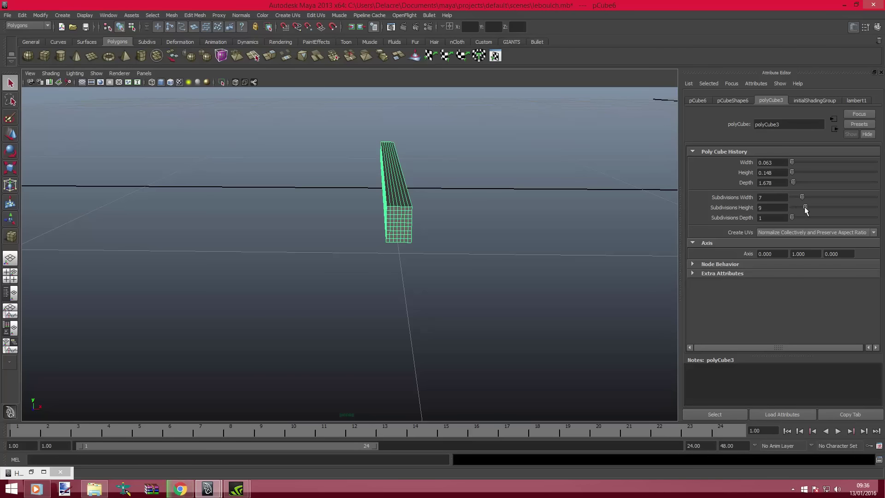
mouse_move(442, 211)
left_mouse_down("alt")
mouse_move(460, 212)
mouse_move(439, 198)
mouse_move(361, 189)
left_mouse_up("alt")
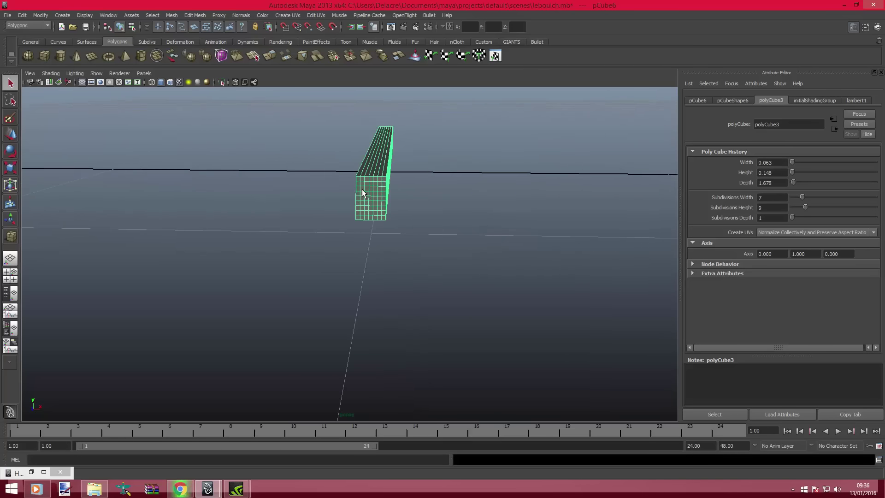
right_click_drag(361, 189, 367, 208)
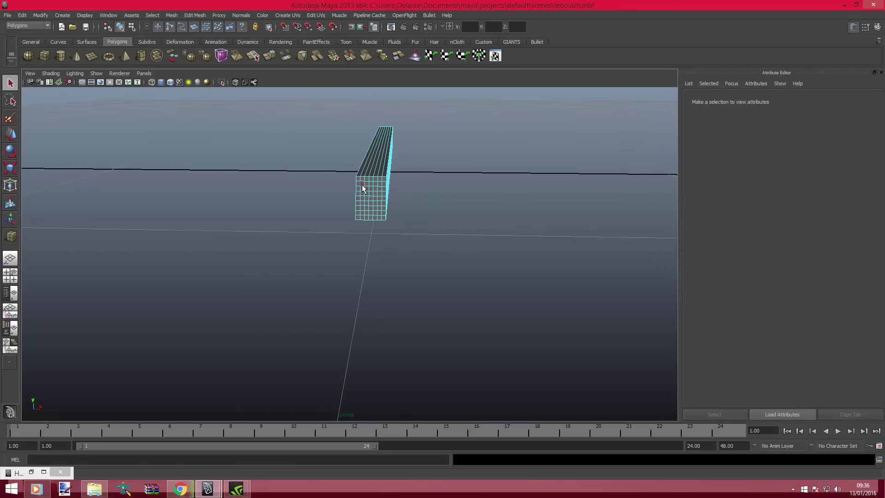
left_click(363, 189)
left_click(364, 194)
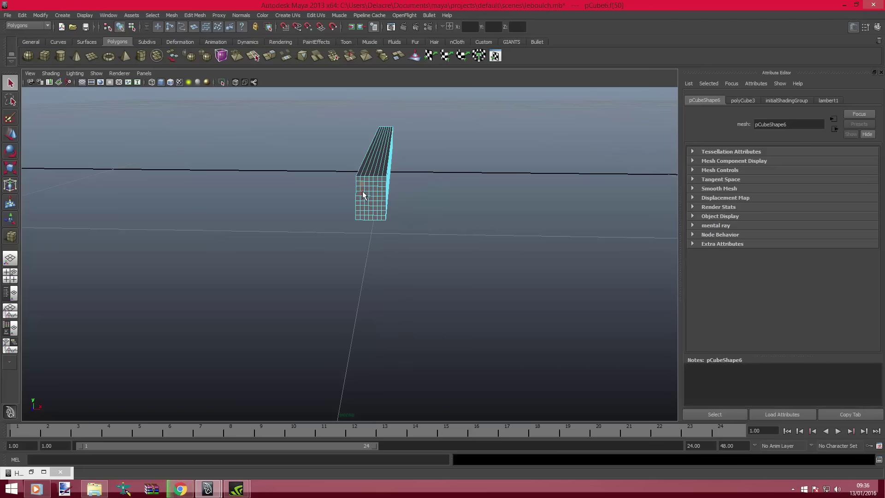
Select the central faces on the bar's end, undoing a wrong pick, leaving a border ring.
left_click(364, 194)
left_click(364, 213)
left_click(370, 214, "shift")
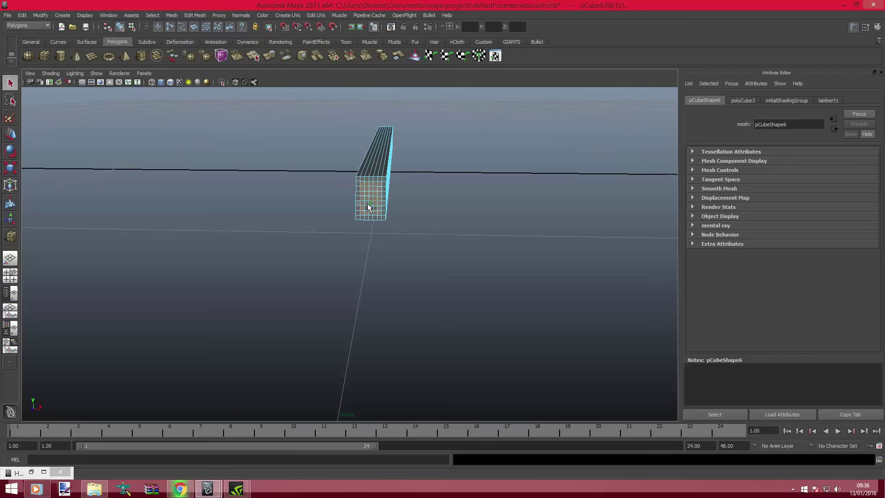
left_click_drag(351, 199, 419, 196, "alt")
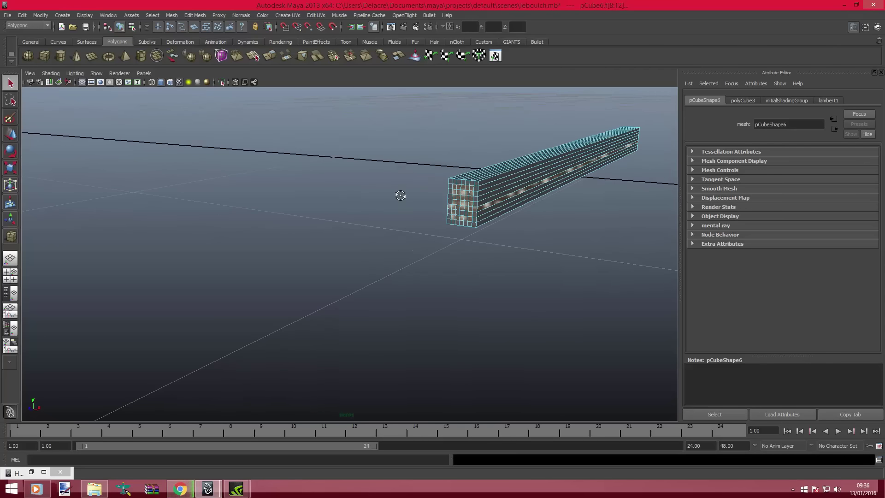
key("ctrl+z")
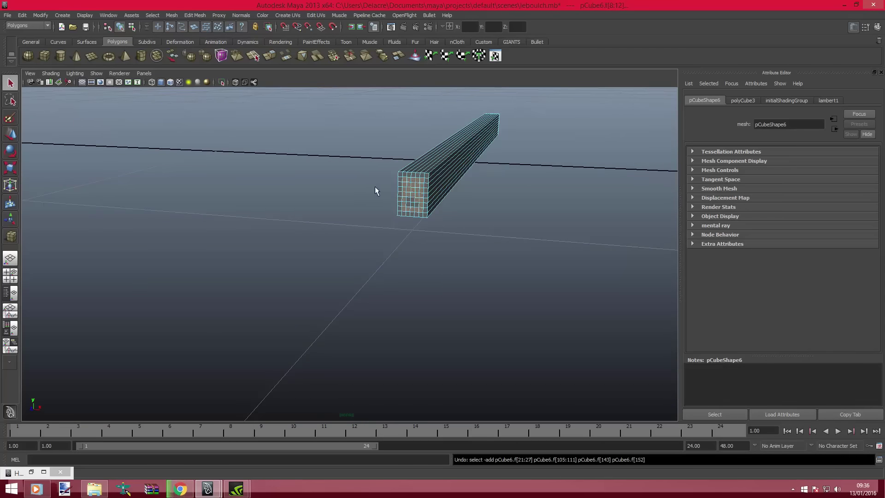
right_click_drag(375, 186, 419, 197, "alt")
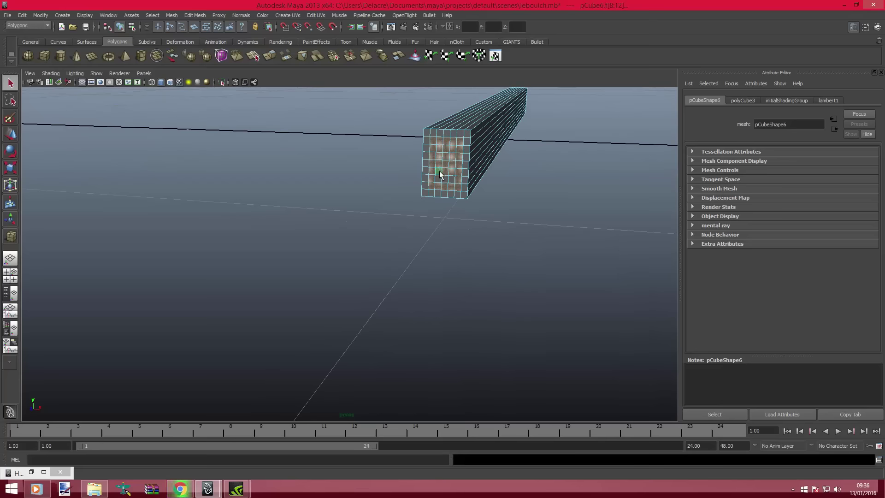
mouse_move(532, 165)
left_mouse_down("alt")
mouse_move(440, 177)
mouse_move(213, 126)
mouse_move(204, 248)
left_mouse_up("alt")
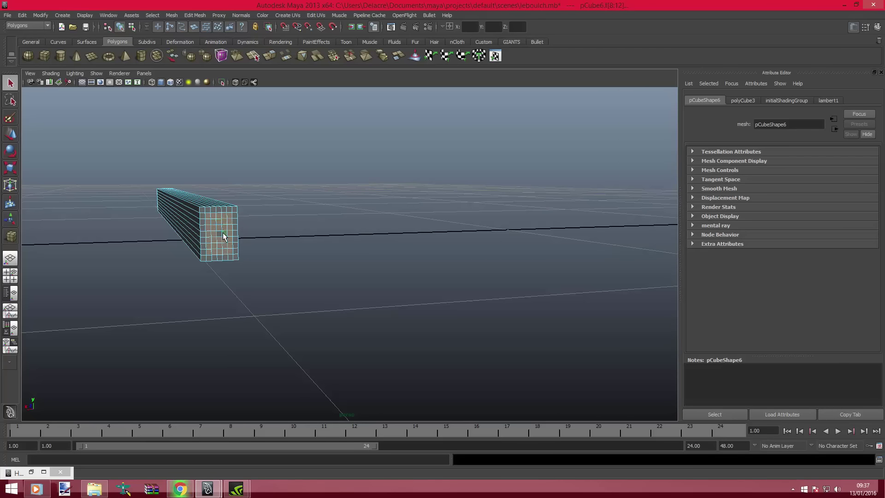
Scale the selected end faces up to about 1.038, then return to Object Mode.
left_click(11, 172)
left_click_drag(243, 254, 265, 253, "alt")
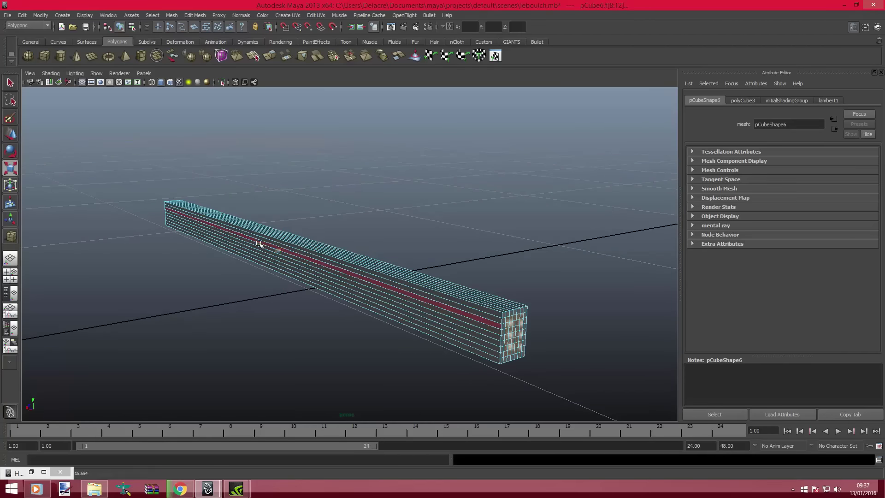
middle_click_drag(259, 243, 259, 243)
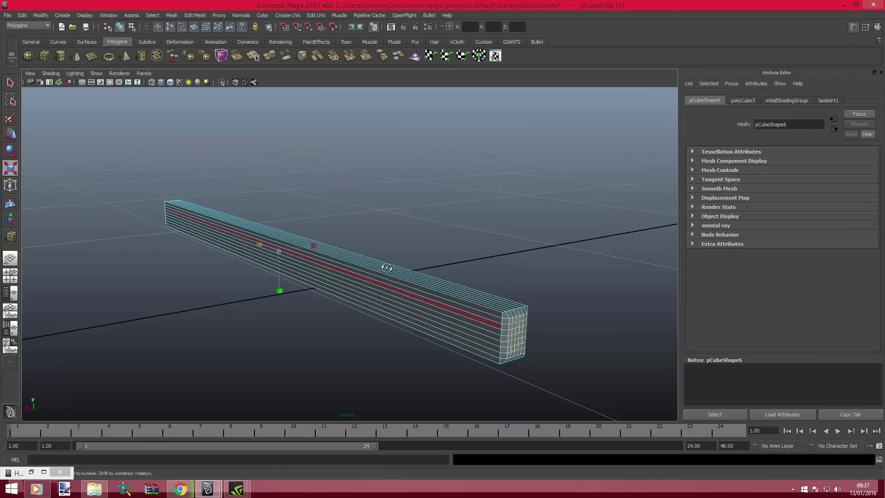
mouse_move(259, 243)
left_mouse_down("alt")
mouse_move(360, 265)
mouse_move(243, 265)
mouse_move(278, 218)
mouse_move(407, 249)
left_mouse_up("alt")
right_click_drag(346, 198, 343, 182)
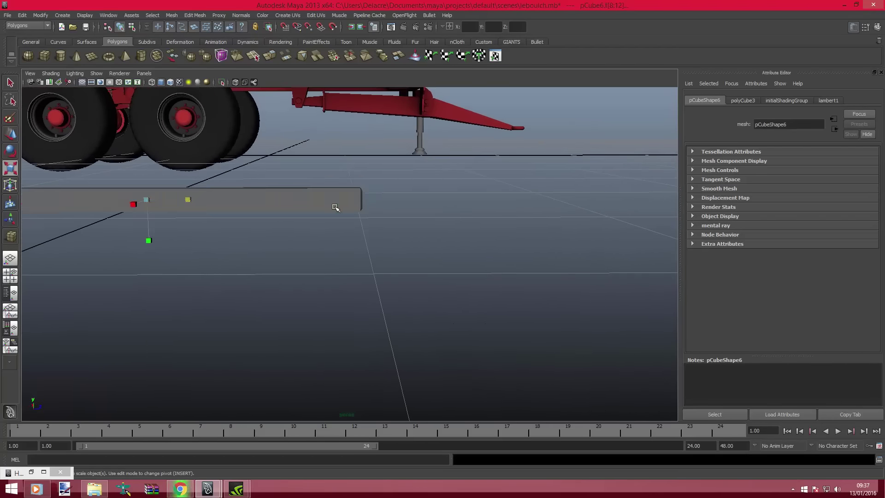
left_click(336, 206)
mouse_move(336, 206)
left_mouse_down("alt")
mouse_move(399, 204)
mouse_move(253, 264)
mouse_move(242, 106)
left_mouse_up("alt")
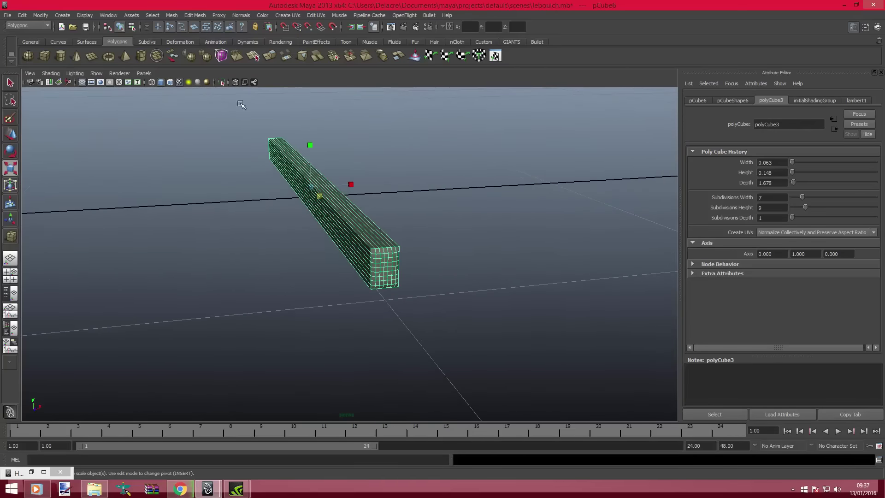
Bevel the bar's edges with Width 0.1345 and 3 Segments.
left_click(203, 16)
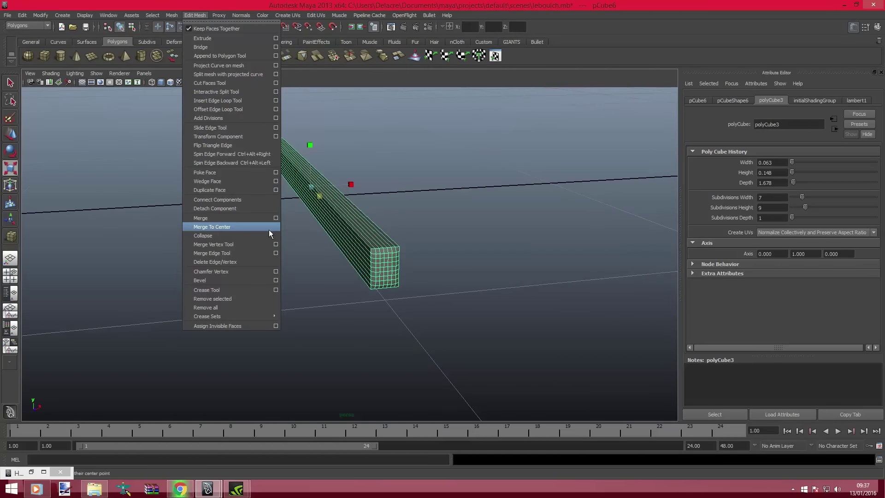
left_click(276, 281)
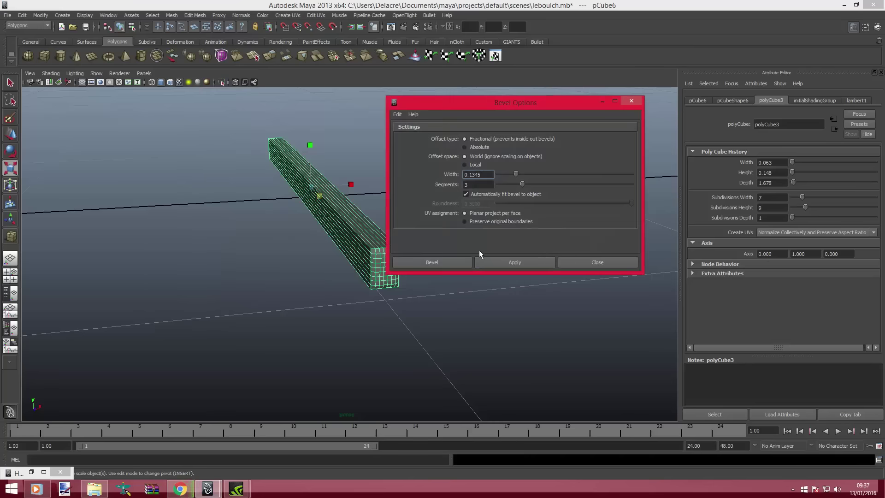
left_click(504, 262)
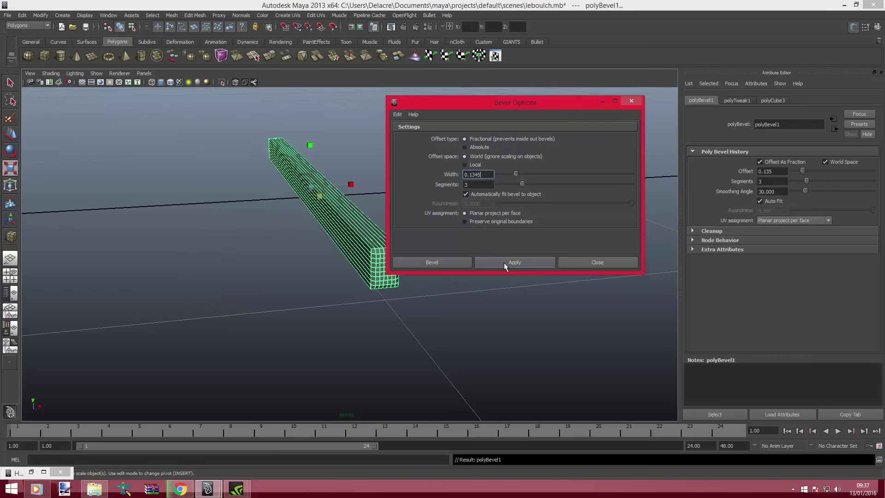
left_click(632, 100)
left_click(512, 249)
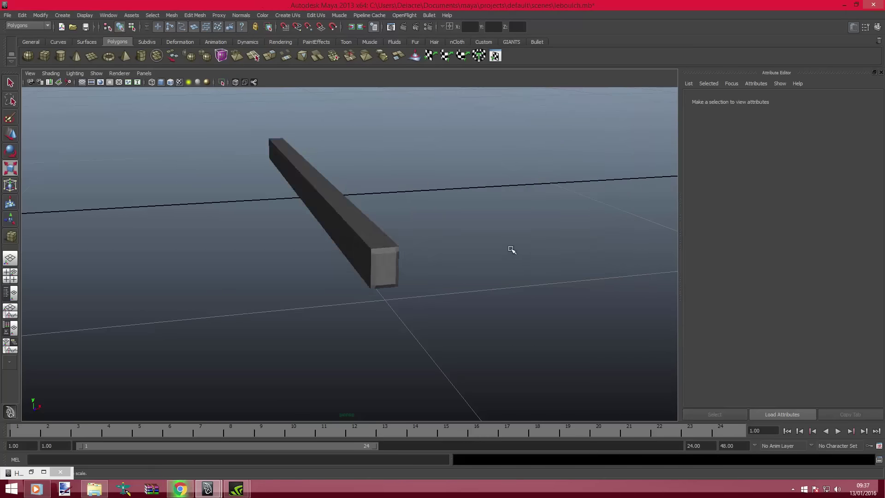
mouse_move(511, 249)
left_mouse_down("alt")
mouse_move(429, 228)
mouse_move(439, 192)
mouse_move(513, 192)
mouse_move(533, 229)
mouse_move(484, 241)
mouse_move(415, 226)
mouse_move(439, 235)
mouse_move(258, 226)
mouse_move(351, 217)
mouse_move(271, 195)
left_mouse_up("alt")
Draw a thin flat box and place it across the beam's end, extending to one side.
left_click(44, 55)
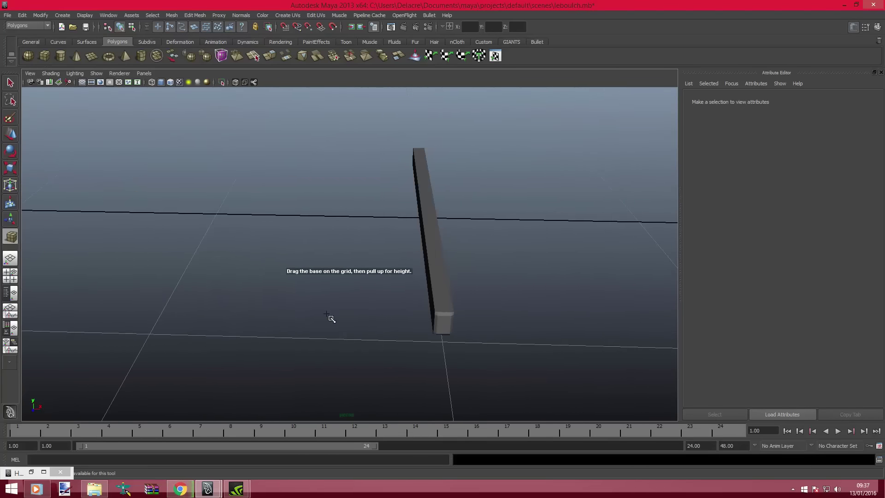
mouse_move(326, 314)
left_mouse_down()
mouse_move(377, 327)
mouse_move(484, 330)
mouse_move(439, 308)
mouse_move(410, 330)
mouse_move(407, 304)
left_mouse_up()
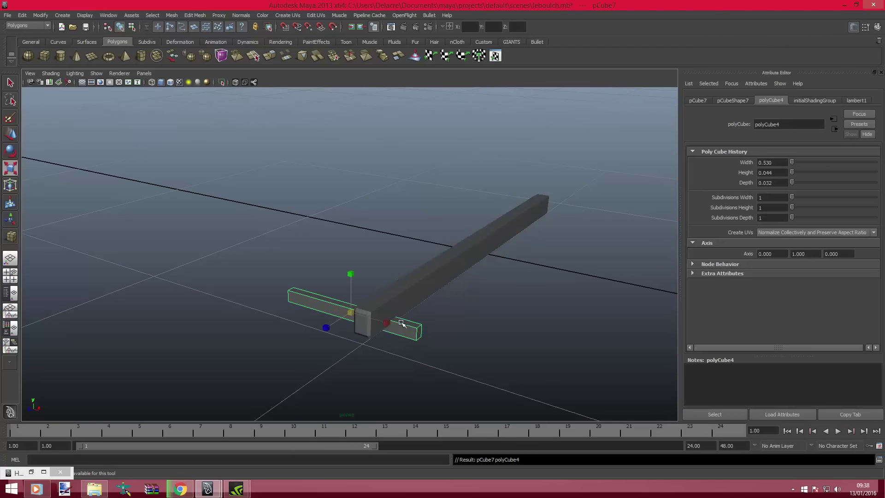
left_click(10, 185)
mouse_move(351, 288)
left_mouse_down()
mouse_move(348, 273)
mouse_move(356, 339)
mouse_move(290, 286)
mouse_move(437, 286)
mouse_move(419, 286)
left_mouse_up()
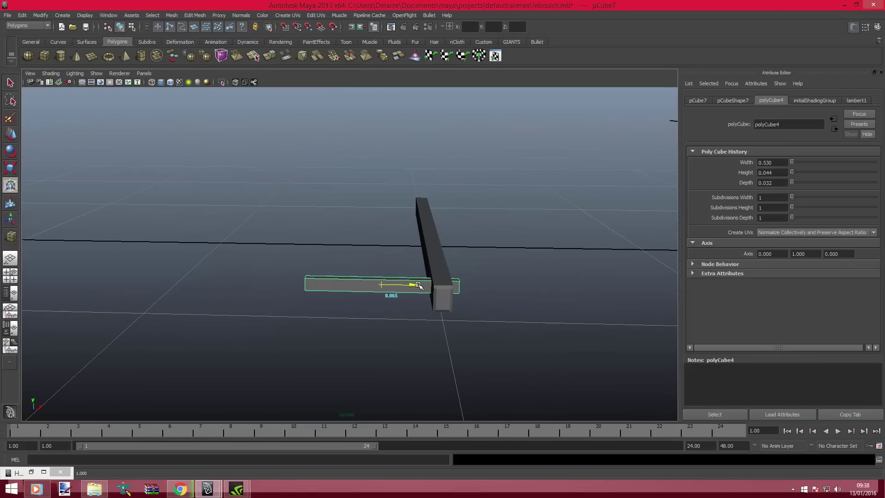
left_click_drag(306, 281, 332, 285)
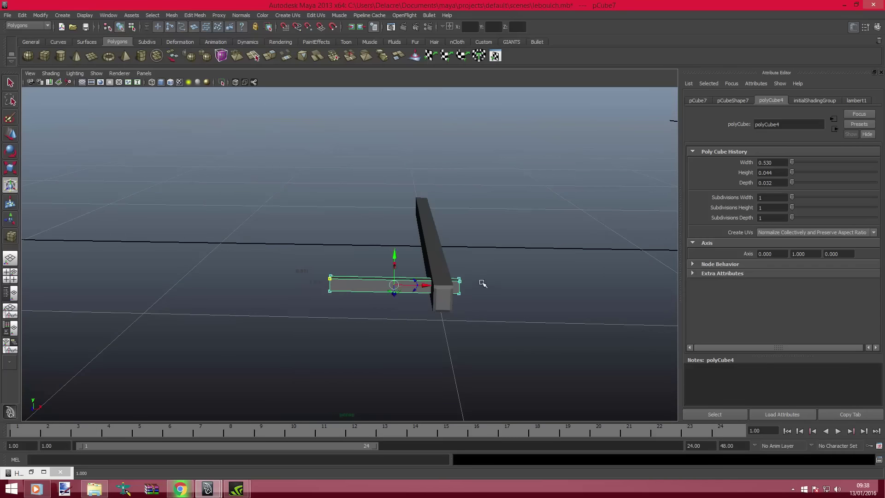
left_click_drag(480, 282, 421, 295, "alt")
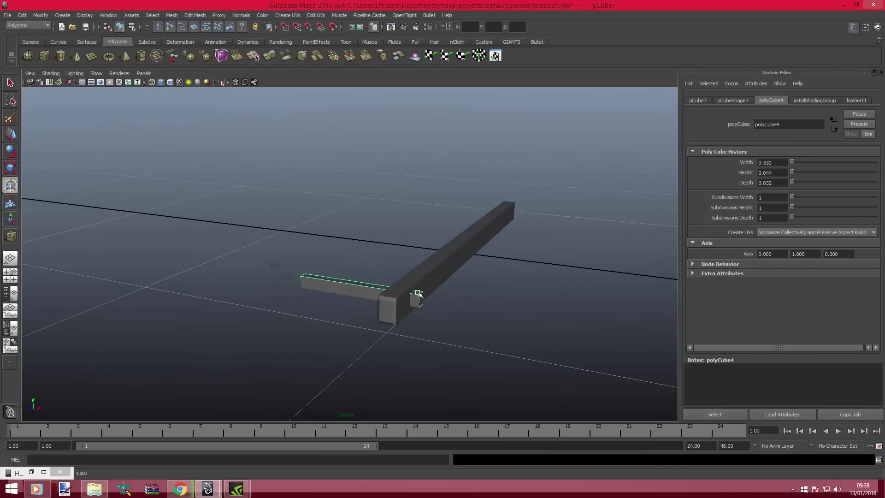
left_click(415, 293)
Scale the long beam shorter along its length to about 0.742 and frame it.
mouse_move(372, 296)
left_mouse_down("alt")
mouse_move(290, 291)
mouse_move(410, 295)
mouse_move(311, 291)
mouse_move(252, 274)
mouse_move(267, 245)
mouse_move(164, 273)
mouse_move(200, 282)
mouse_move(134, 268)
mouse_move(392, 253)
mouse_move(309, 277)
mouse_move(249, 268)
mouse_move(203, 248)
mouse_move(406, 250)
mouse_move(530, 306)
mouse_move(490, 306)
mouse_move(512, 291)
mouse_move(459, 287)
left_mouse_up("alt")
left_click(448, 259)
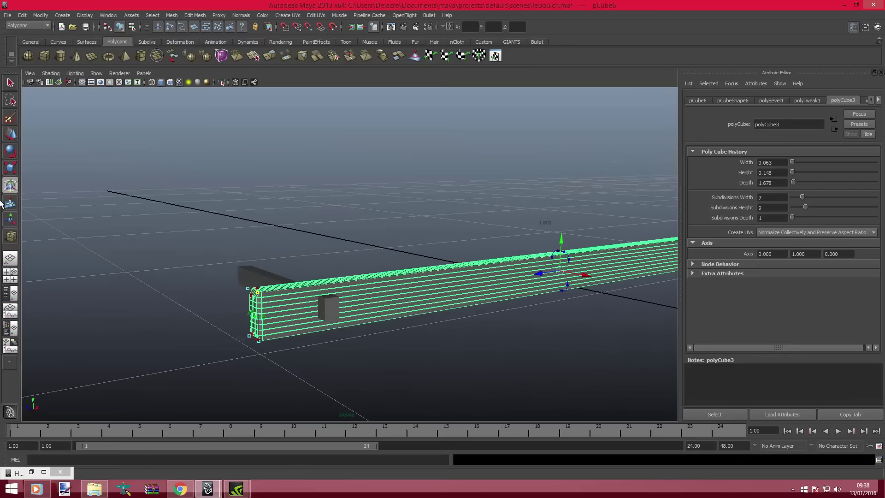
left_click(9, 169)
left_click_drag(555, 274, 472, 255)
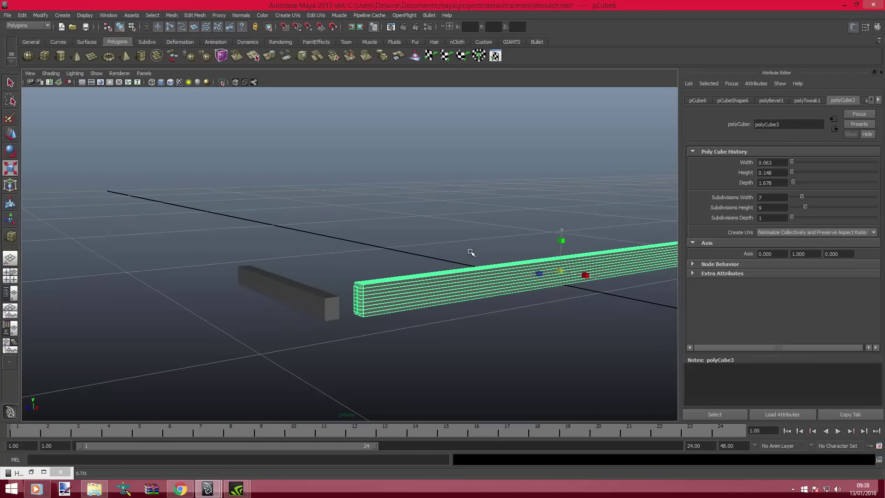
key("f")
mouse_move(411, 270)
left_mouse_down("alt")
mouse_move(359, 279)
mouse_move(353, 290)
mouse_move(294, 276)
mouse_move(276, 306)
left_mouse_up("alt")
Bevel the thin bar, then undo and reapply it with Width raised to 0.1724.
scroll(294, 276, "down", 5)
left_click(276, 306)
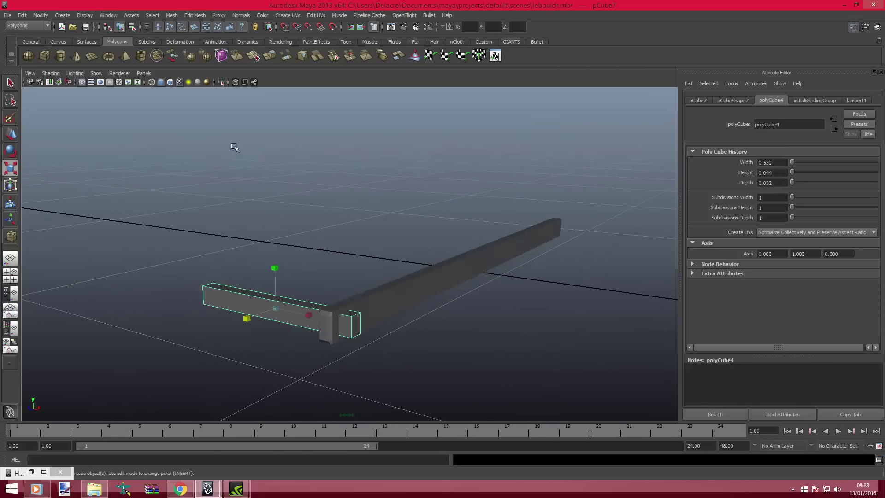
left_click(192, 16)
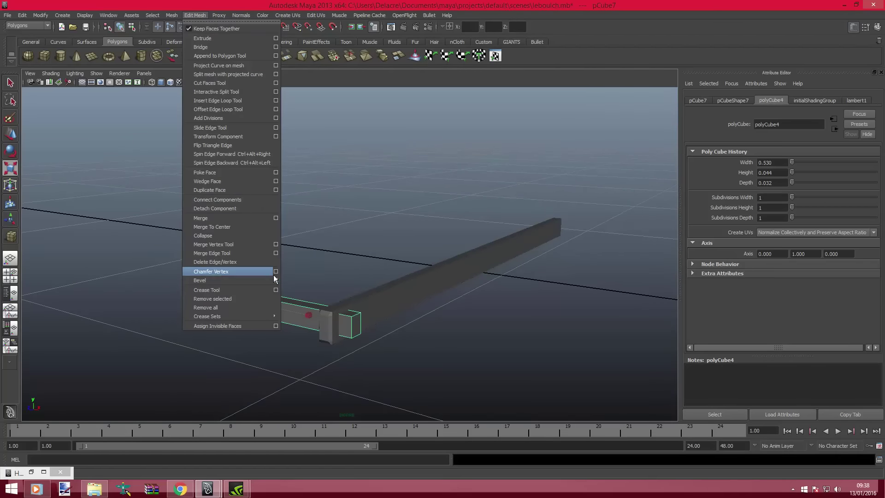
left_click(275, 280)
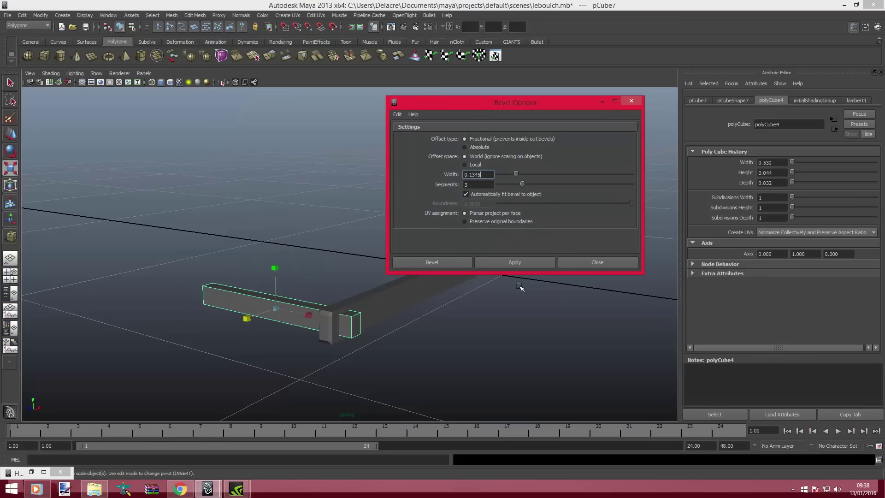
left_click(512, 262)
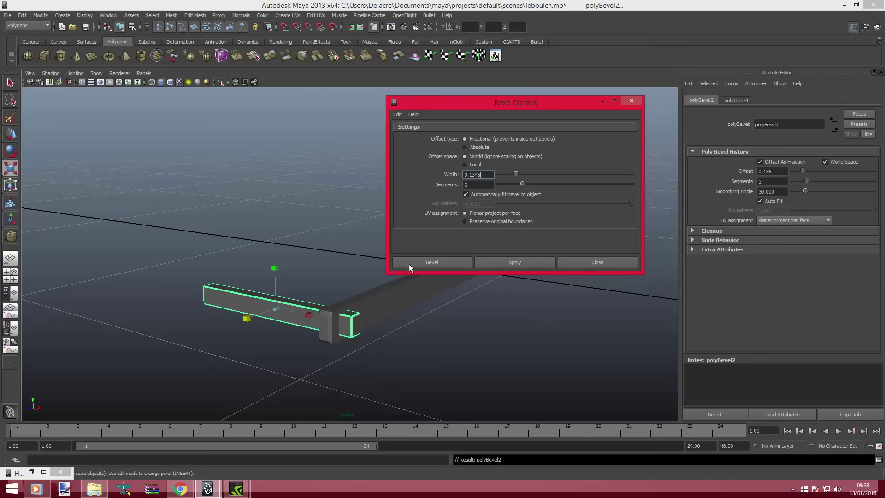
left_click(284, 203)
key("ctrl+z")
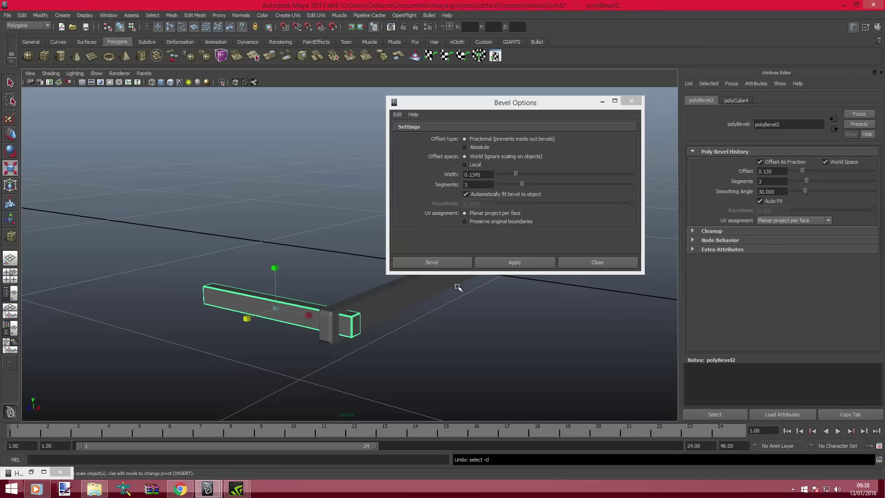
key("ctrl+z")
left_click_drag(515, 175, 521, 175)
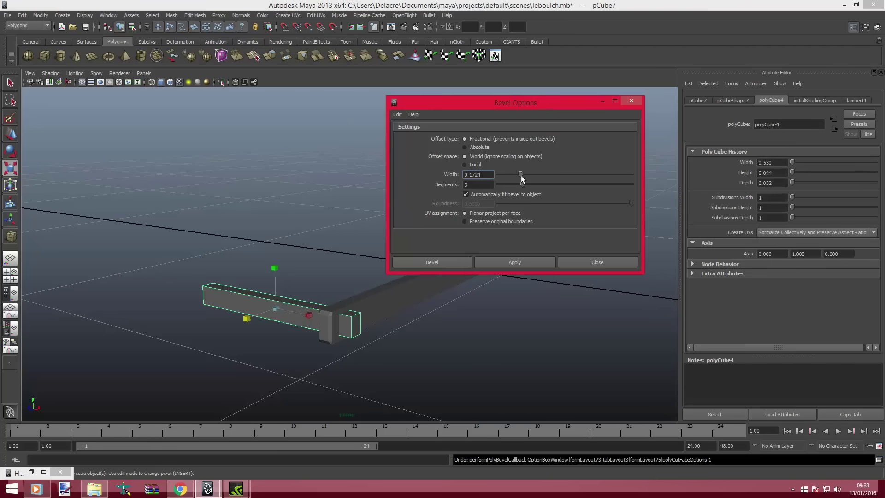
left_click(521, 262)
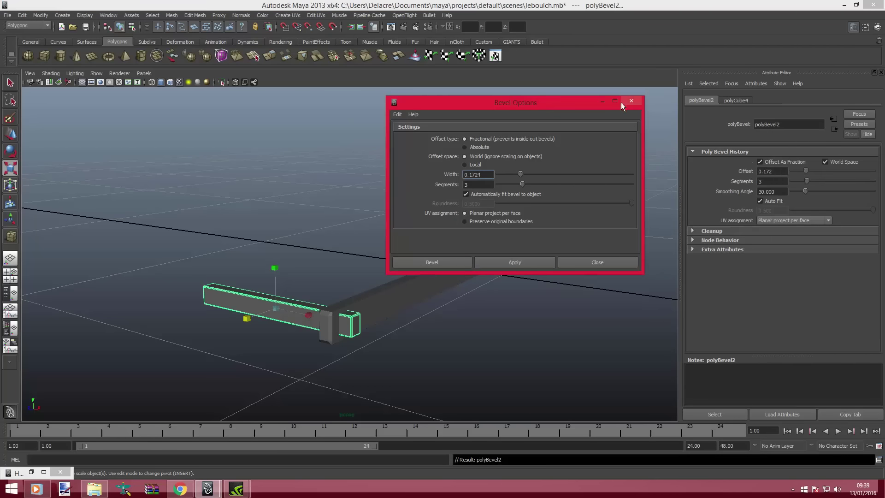
left_click(598, 262)
Select the long beam and thin bar in turn, then pick the beam copy at the bar's end.
mouse_move(507, 267)
left_mouse_down("alt")
mouse_move(379, 275)
mouse_move(348, 264)
mouse_move(385, 214)
mouse_move(388, 241)
mouse_move(289, 233)
mouse_move(286, 317)
mouse_move(354, 224)
left_mouse_up("alt")
left_click(288, 316)
left_click(340, 241)
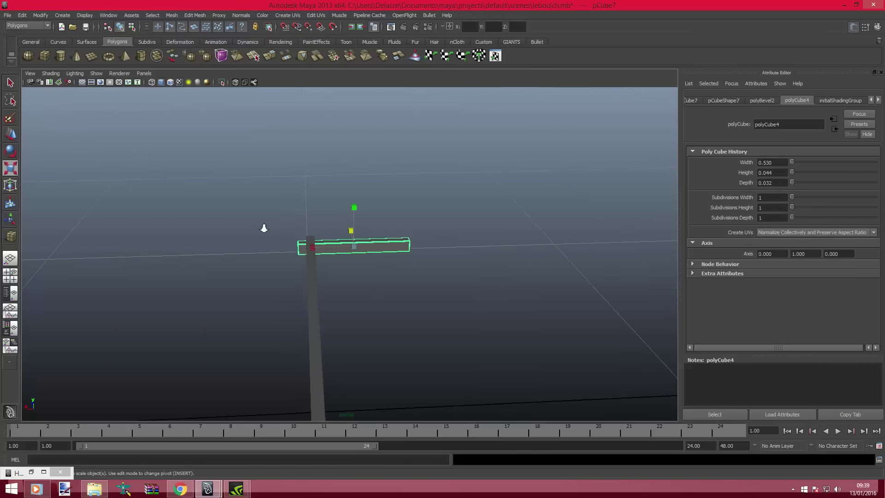
left_click_drag(264, 228, 286, 231, "alt")
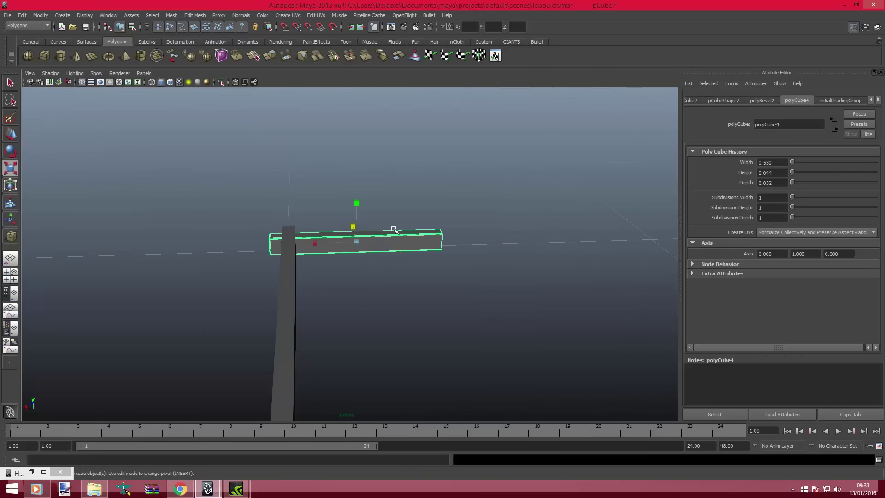
left_click(10, 187)
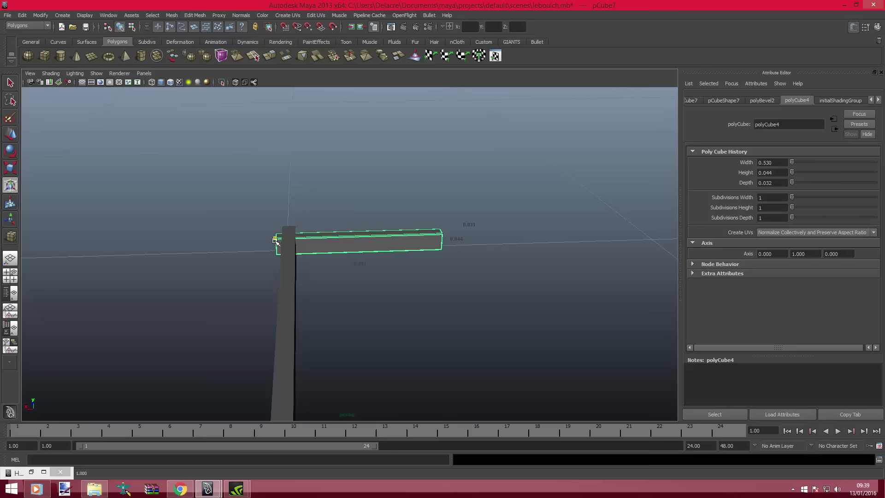
mouse_move(280, 243)
left_mouse_down("alt")
mouse_move(263, 249)
mouse_move(271, 252)
mouse_move(263, 249)
mouse_move(265, 258)
mouse_move(324, 276)
mouse_move(306, 320)
left_mouse_up("alt")
left_click(320, 276)
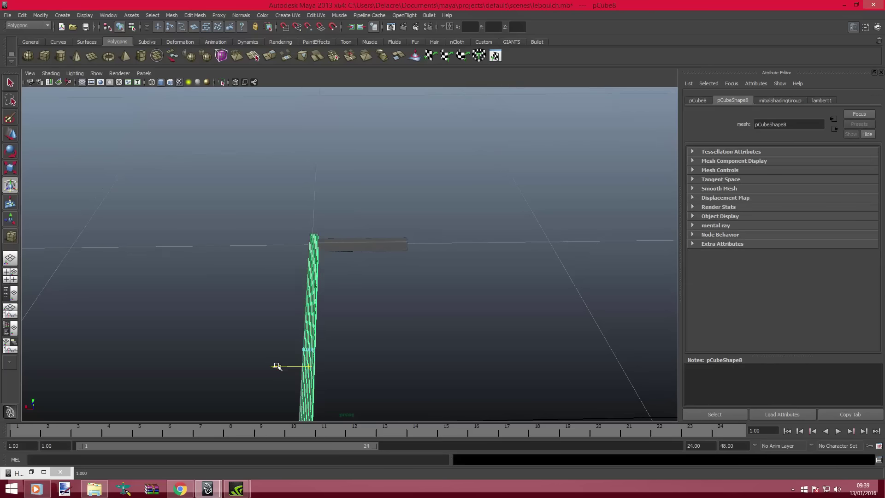
Slide the copied beam sideways along the bar and locate it in the enlarged front view.
left_click_drag(277, 366, 398, 370)
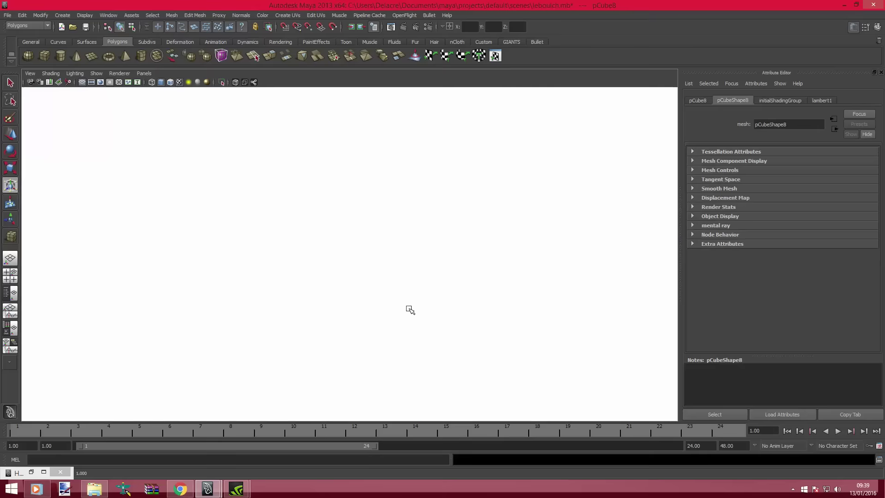
key("space")
middle_click_drag(248, 344, 326, 361, "alt")
middle_click_drag(45, 333, 69, 344, "alt")
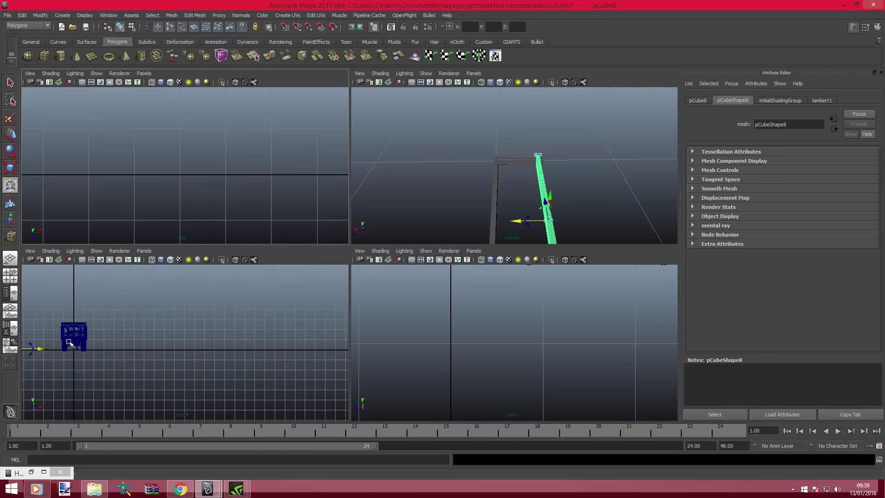
key("space")
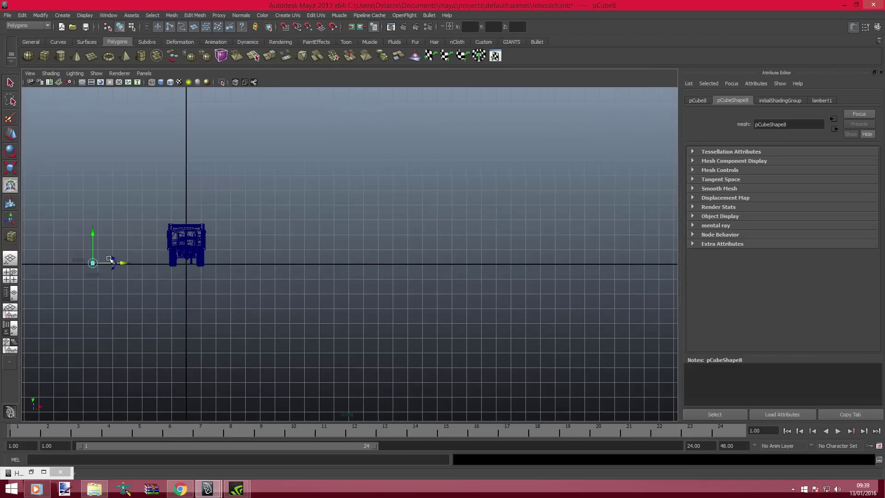
scroll(79, 270, "up", 5)
middle_click_drag(79, 269, 400, 279, "alt")
Zoom in on the front view and align the copied beam exactly with the bar's far end.
scroll(366, 292, "up", 3)
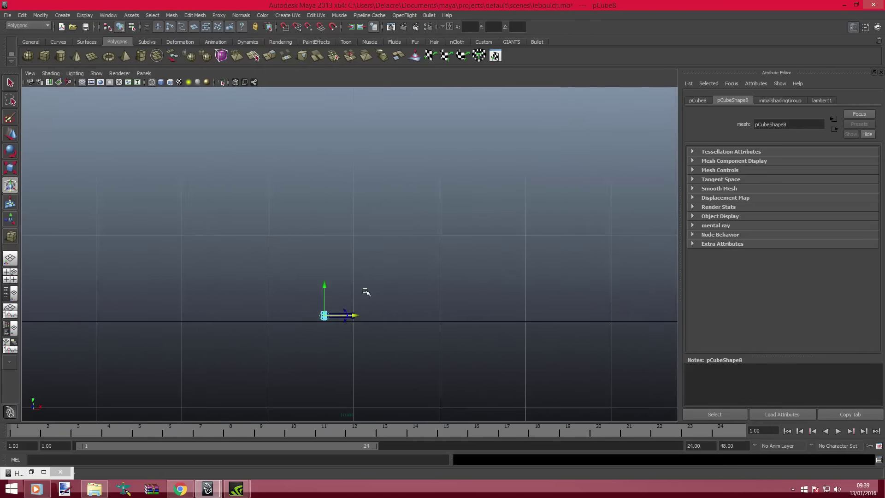
scroll(364, 331, "up", 3)
scroll(362, 327, "up", 2)
middle_click_drag(360, 322, 324, 168, "alt")
scroll(323, 170, "up", 2)
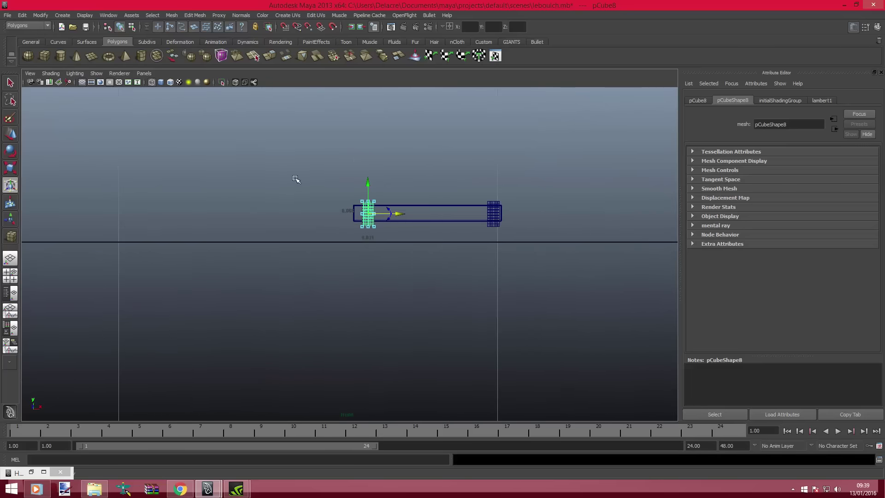
scroll(380, 180, "up", 3)
middle_click_drag(403, 173, 549, 221, "alt")
scroll(549, 221, "up", 2)
scroll(421, 217, "up", 1)
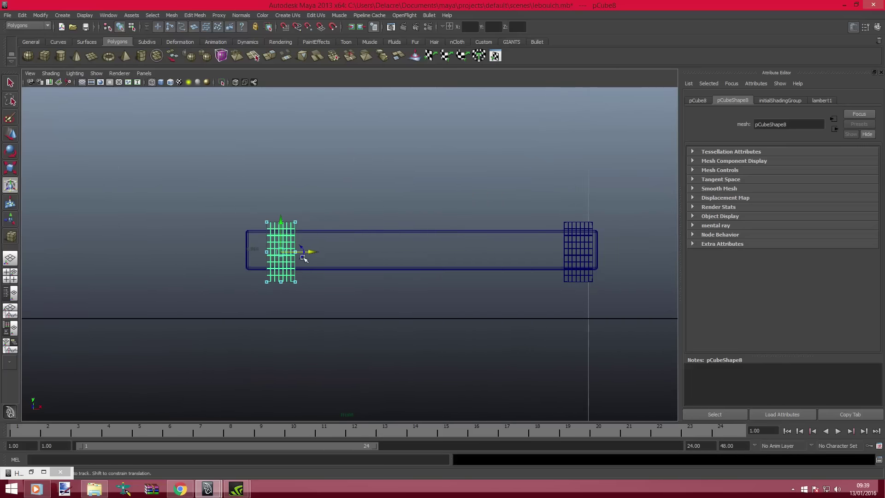
left_click_drag(312, 253, 296, 249)
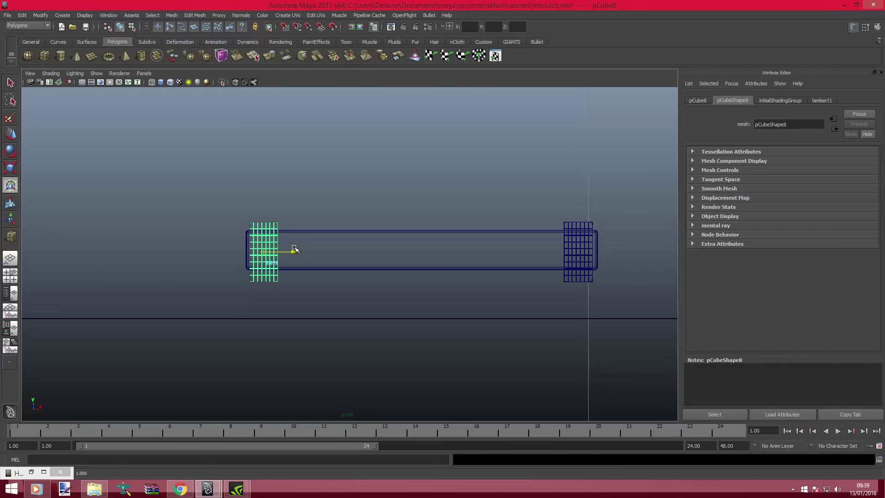
left_click_drag(295, 249, 295, 250)
key("space")
key("space")
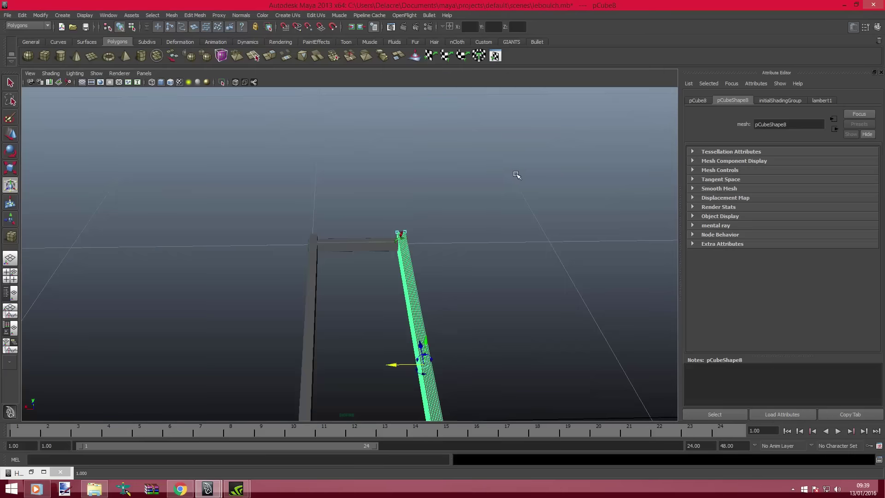
Duplicate the crossbar with Ctrl+D and slide the copy along the rails.
mouse_move(516, 174)
left_mouse_down("alt")
mouse_move(409, 182)
mouse_move(362, 231)
left_mouse_up("alt")
left_click(362, 230)
left_click_drag(395, 258, 427, 253, "alt")
key("ctrl+d")
mouse_move(482, 254)
left_mouse_down()
mouse_move(459, 253)
mouse_move(465, 259)
left_mouse_up()
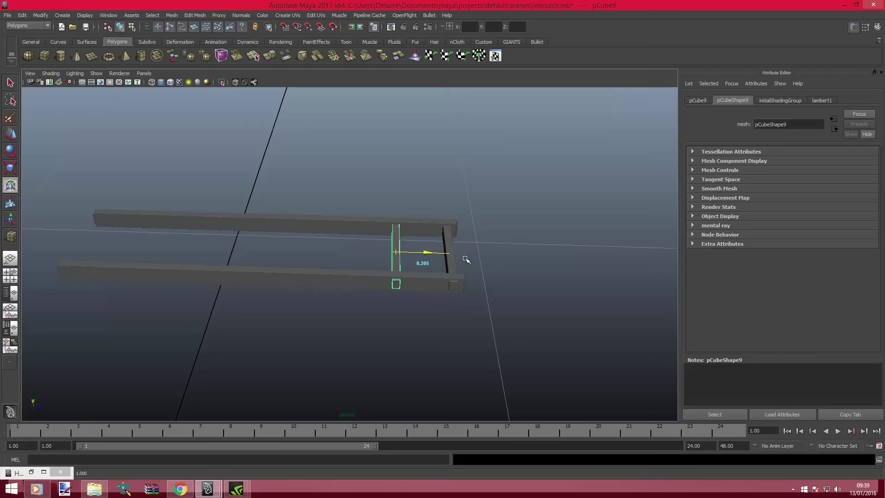
Duplicate the crossbar pairs twice more, spacing the copies evenly along the rails.
left_click(449, 256, "shift")
key("ctrl+d")
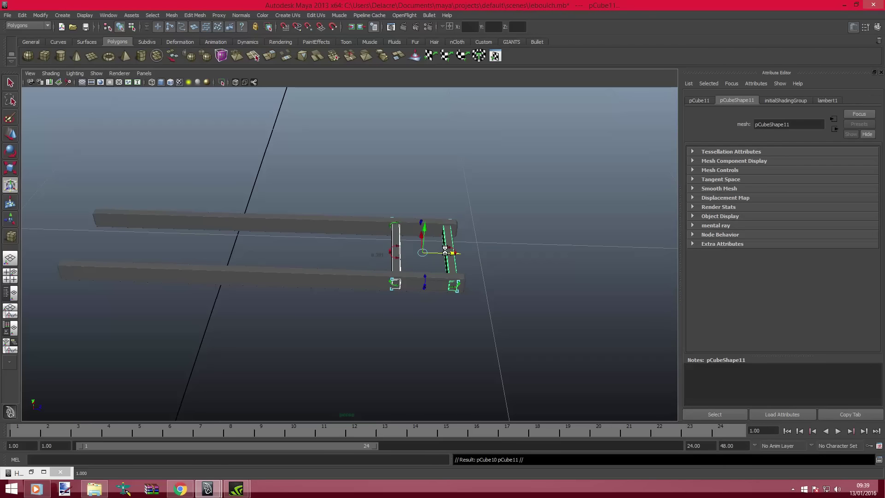
mouse_move(442, 254)
left_mouse_down()
mouse_move(395, 253)
mouse_move(406, 261)
left_mouse_up()
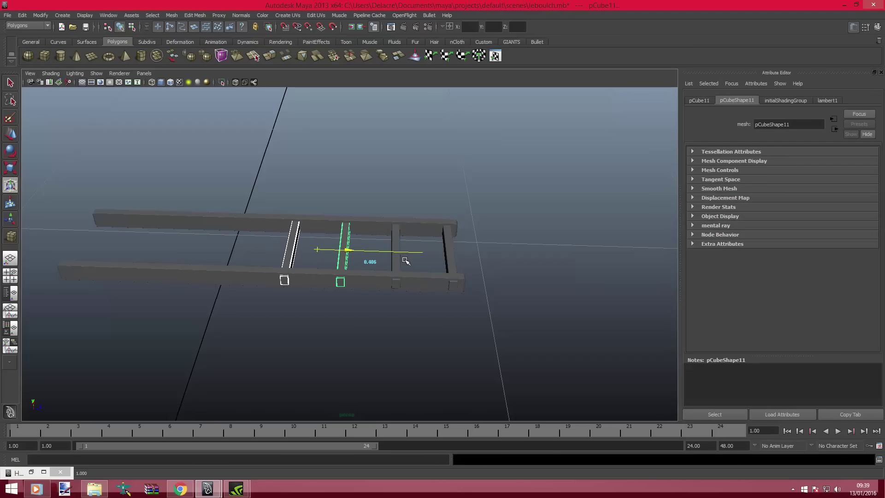
middle_click_drag(344, 258, 399, 255, "alt")
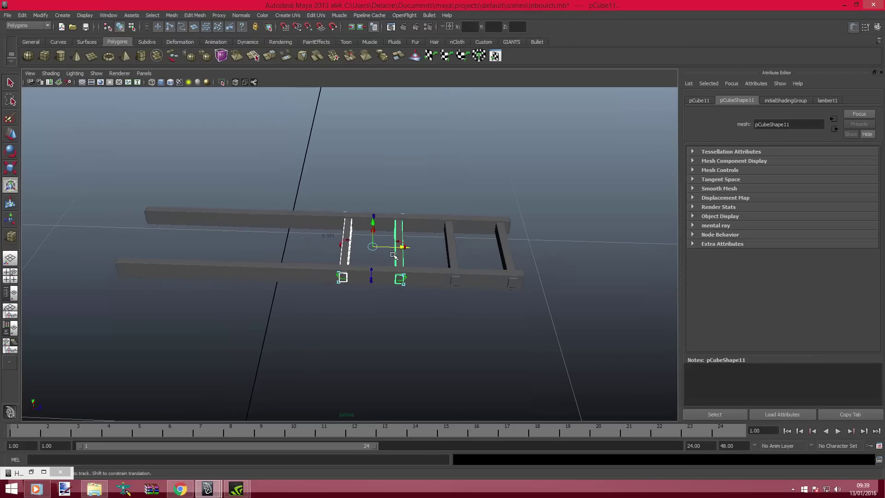
key("ctrl+d")
left_click_drag(394, 255, 357, 251)
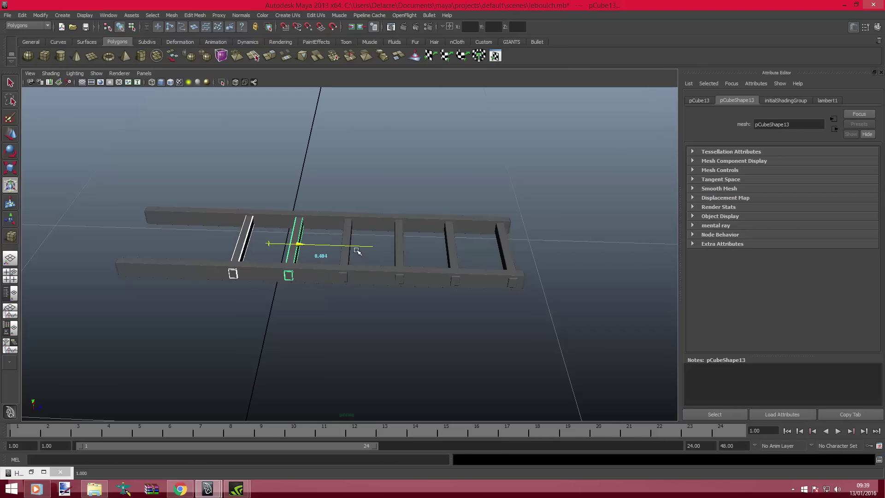
middle_click_drag(357, 252, 450, 269, "alt")
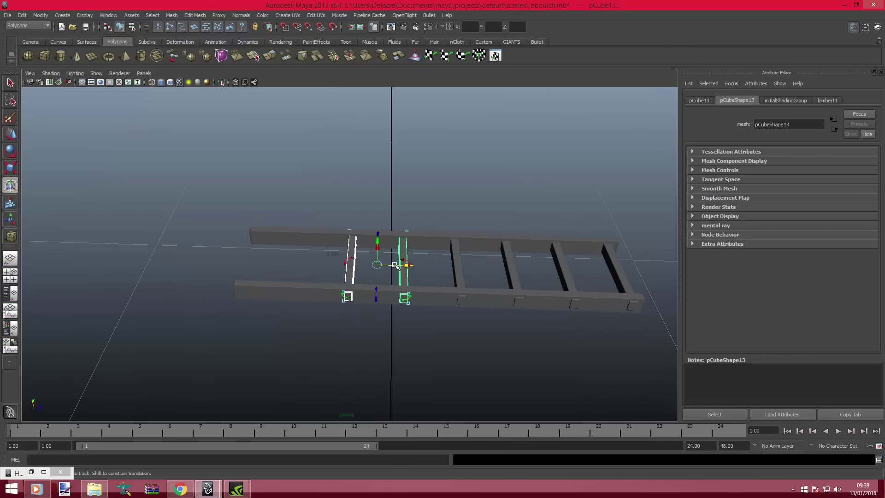
mouse_move(395, 266)
left_mouse_down()
mouse_move(330, 270)
mouse_move(365, 268)
mouse_move(388, 251)
mouse_move(455, 249)
mouse_move(421, 264)
mouse_move(438, 290)
mouse_move(408, 261)
left_mouse_up()
Marquee-select the entire rung frame and move it over beside the trailer.
left_click(408, 274)
scroll(407, 274, "down", 5)
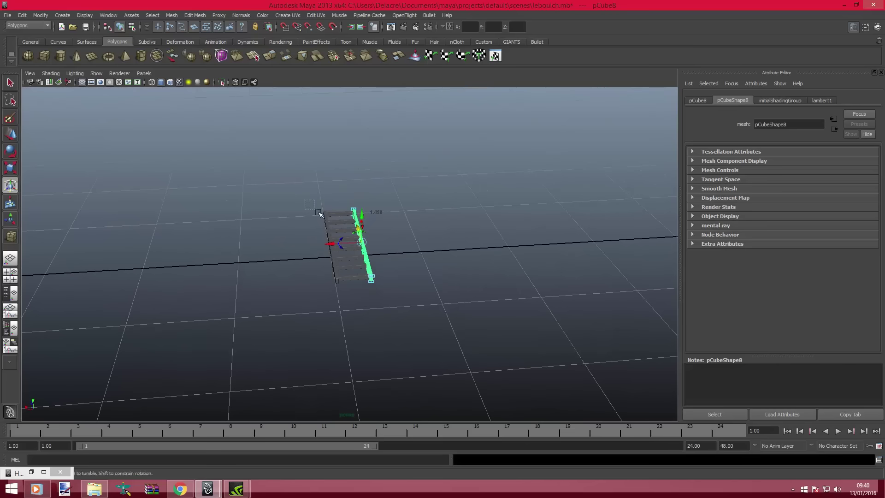
mouse_move(318, 212)
left_mouse_down()
mouse_move(395, 291)
mouse_move(412, 250)
left_mouse_up()
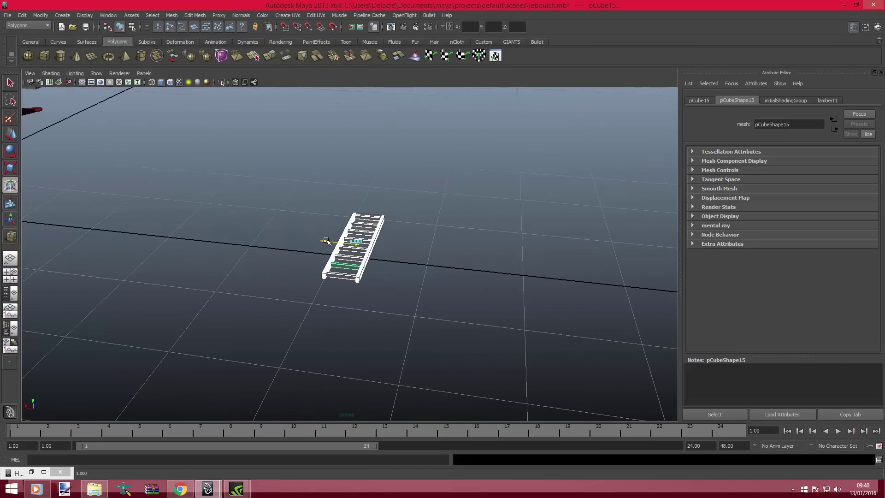
mouse_move(352, 247)
left_mouse_down()
mouse_move(88, 219)
mouse_move(381, 262)
mouse_move(508, 259)
mouse_move(276, 295)
mouse_move(122, 287)
mouse_move(117, 295)
mouse_move(372, 360)
mouse_move(311, 347)
left_mouse_up()
scroll(277, 295, "up", 5)
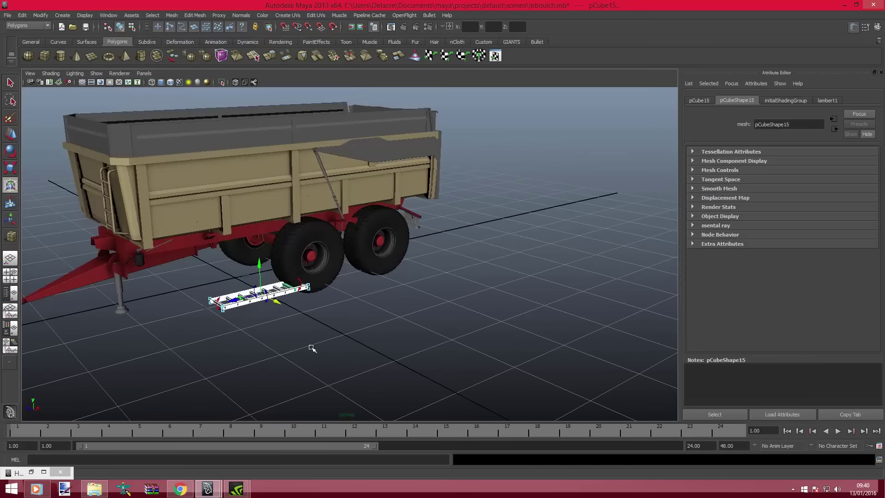
Move the rung frame toward the drawbar and lift it up to chassis height.
left_click_drag(239, 300, 181, 300)
scroll(474, 320, "up", 5)
middle_click_drag(474, 320, 408, 272, "alt")
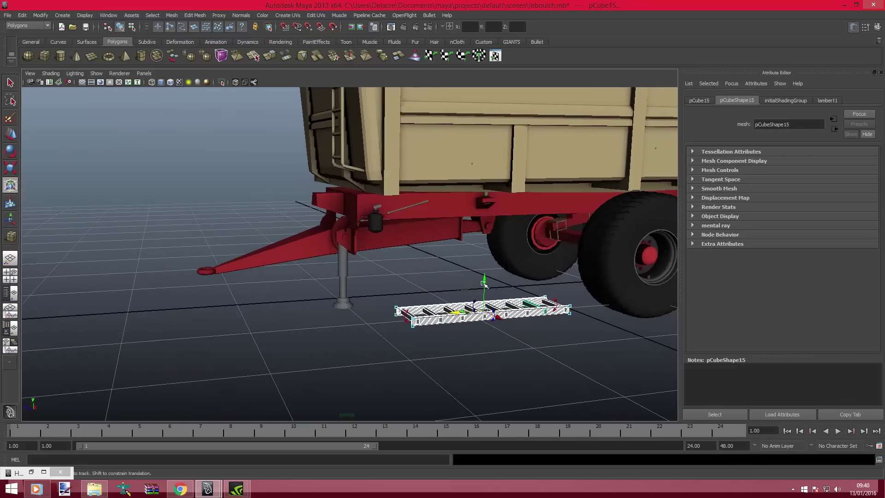
mouse_move(484, 283)
left_mouse_down()
mouse_move(457, 189)
mouse_move(486, 229)
left_mouse_up()
scroll(486, 229, "up", 2)
scroll(486, 229, "up", 4)
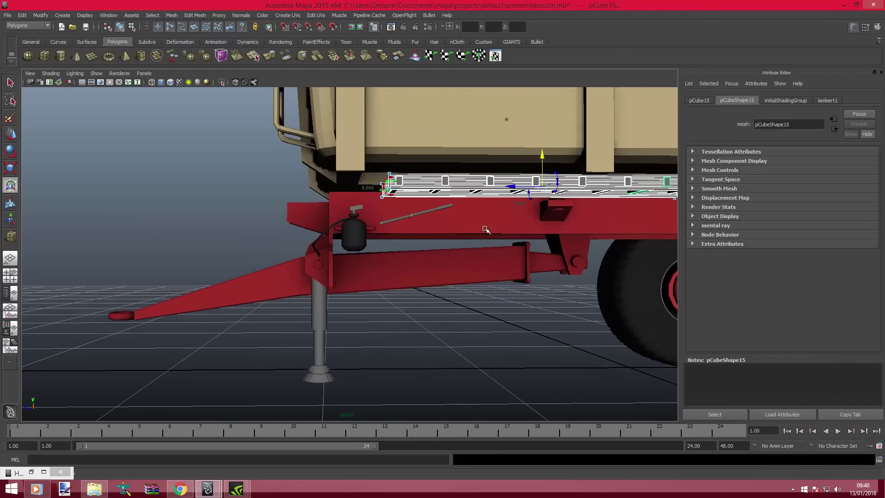
Slide the rung frame along the red side rail, seat it just above, then deselect.
mouse_move(514, 189)
left_mouse_down()
mouse_move(459, 189)
mouse_move(488, 180)
mouse_move(460, 170)
mouse_move(453, 266)
mouse_move(460, 253)
mouse_move(462, 283)
mouse_move(434, 266)
mouse_move(474, 233)
mouse_move(494, 334)
left_mouse_up()
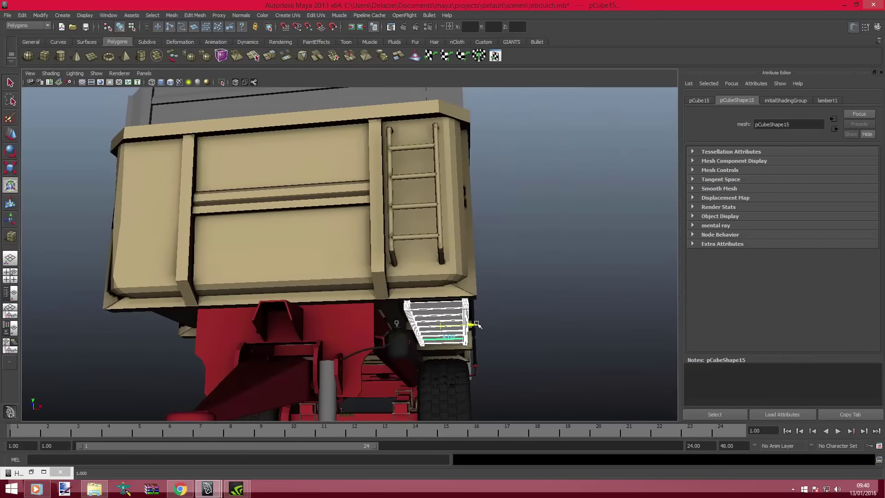
mouse_move(484, 316)
left_mouse_down("alt")
mouse_move(401, 325)
mouse_move(396, 316)
mouse_move(412, 304)
left_mouse_up("alt")
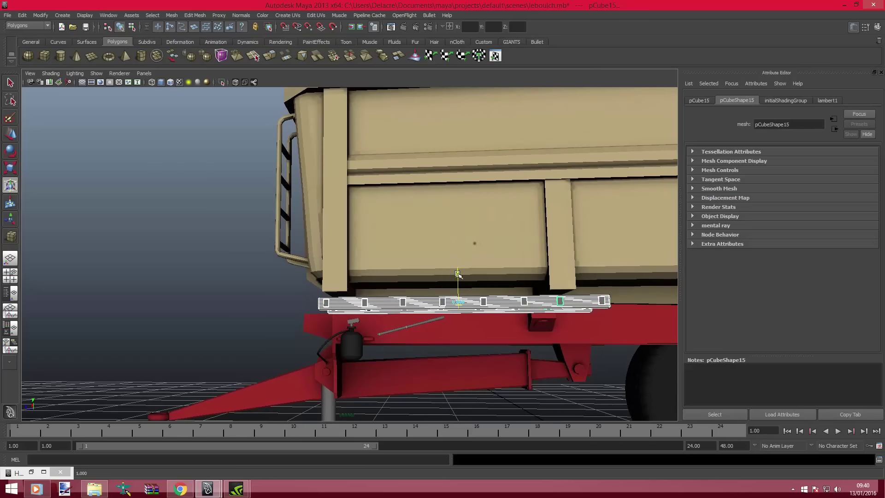
left_click_drag(458, 273, 457, 272)
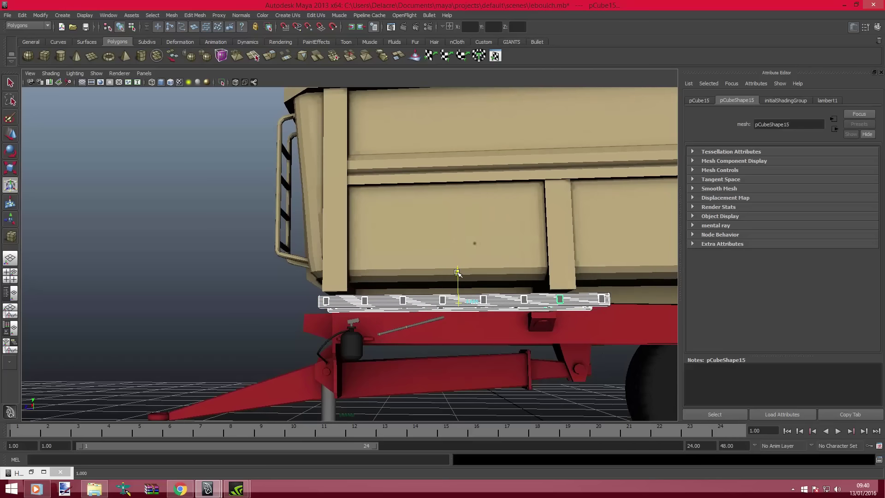
left_click(267, 322)
mouse_move(267, 321)
left_mouse_down("alt")
mouse_move(261, 326)
mouse_move(332, 350)
mouse_move(316, 336)
mouse_move(366, 296)
mouse_move(258, 316)
mouse_move(339, 316)
mouse_move(355, 328)
mouse_move(339, 336)
mouse_move(297, 328)
left_mouse_up("alt")
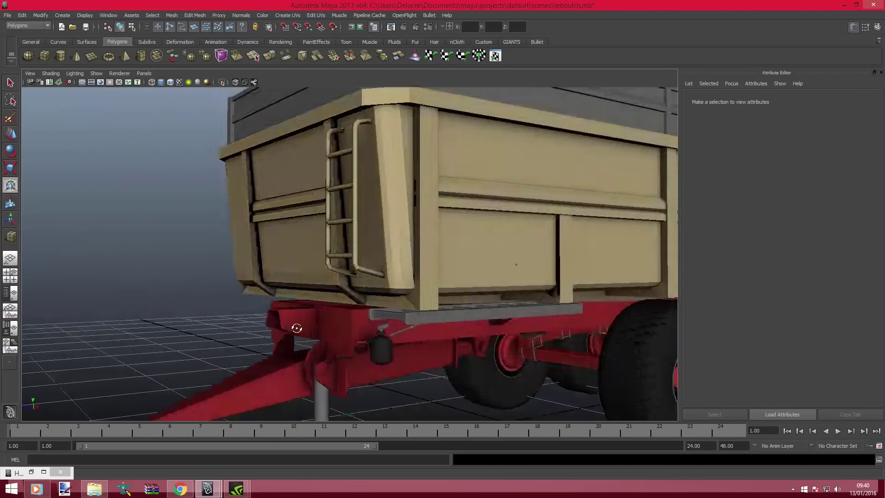
Select the small fitting on the black tank and set its Rotate Y to 180.
scroll(296, 328, "down", 5)
scroll(297, 328, "up", 8)
middle_click_drag(296, 328, 431, 241, "alt")
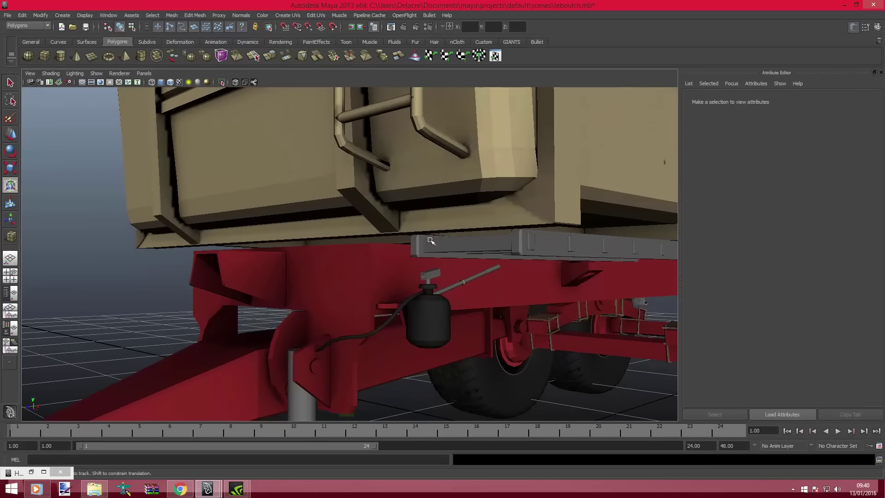
left_click(433, 279)
mouse_move(434, 279)
left_mouse_down("alt")
mouse_move(422, 245)
mouse_move(364, 258)
mouse_move(418, 229)
mouse_move(373, 226)
left_mouse_up("alt")
scroll(417, 229, "up", 2)
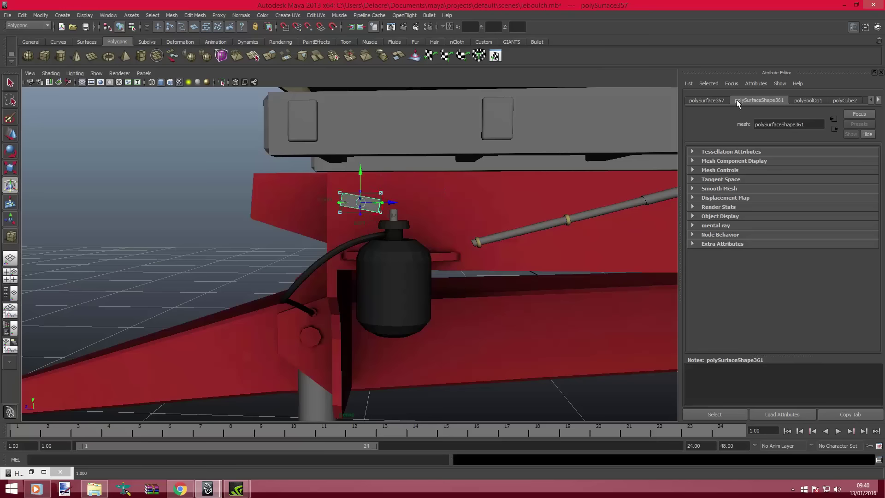
left_click(720, 101)
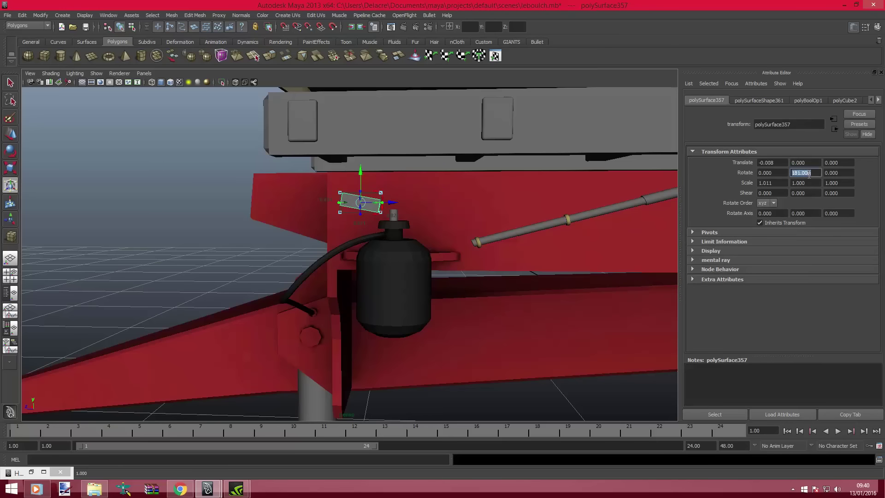
type("180.000")
key("Return")
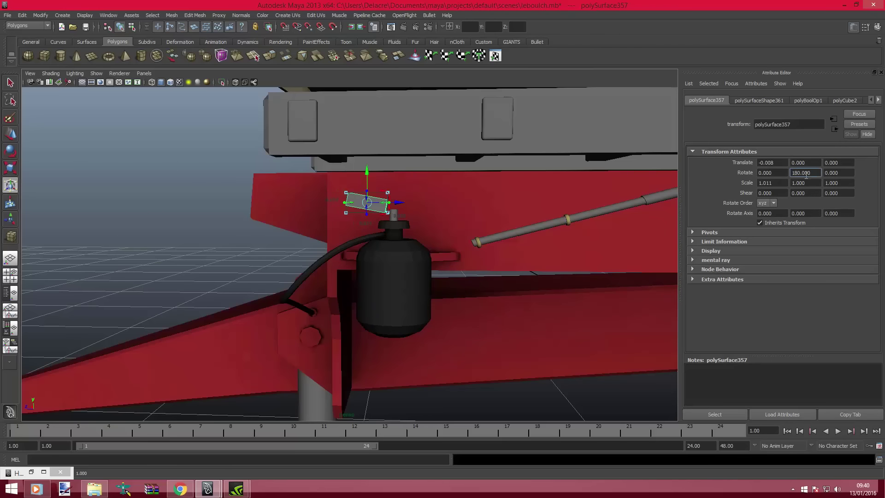
Orbit around the tank to check the rotated fitting, then deselect and view the underside.
mouse_move(466, 212)
left_mouse_down("alt")
mouse_move(484, 216)
mouse_move(442, 207)
mouse_move(519, 192)
mouse_move(548, 148)
mouse_move(543, 174)
mouse_move(666, 288)
left_mouse_up("alt")
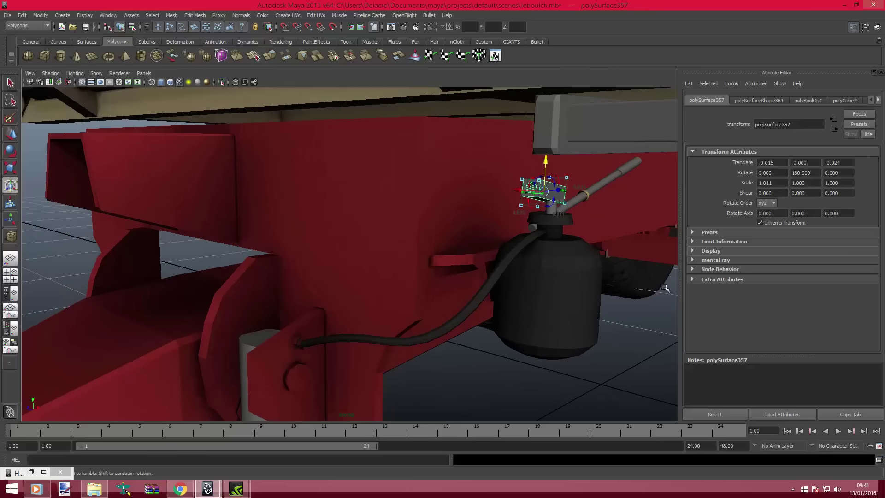
left_click(651, 327)
scroll(573, 312, "down", 5)
mouse_move(574, 313)
left_mouse_down("alt")
mouse_move(582, 299)
mouse_move(589, 302)
mouse_move(507, 303)
mouse_move(561, 273)
mouse_move(308, 262)
mouse_move(323, 233)
mouse_move(361, 257)
mouse_move(315, 255)
mouse_move(323, 221)
left_mouse_up("alt")
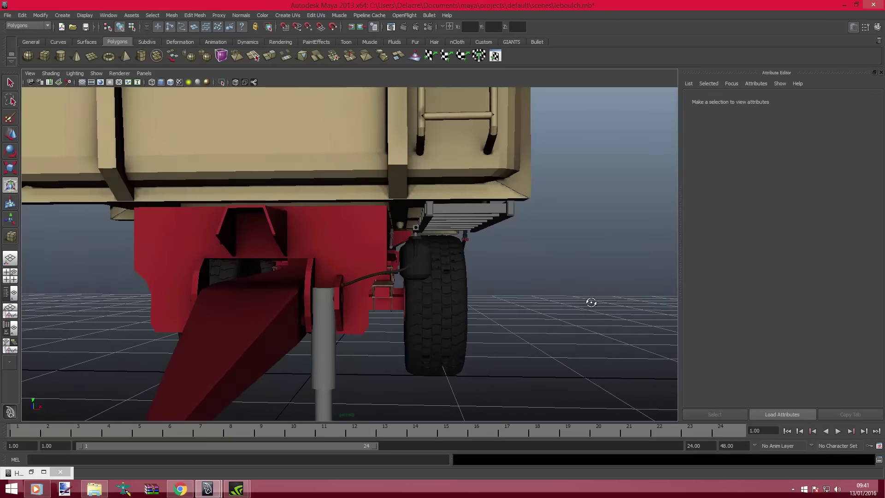
middle_click_drag(323, 221, 332, 185, "alt")
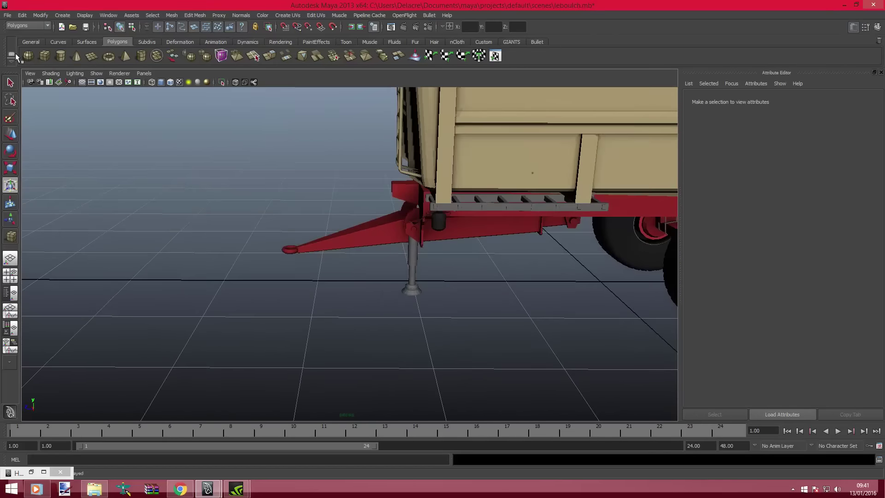
Draw a new polygon box in the viewport.
left_click(40, 54)
left_click_drag(247, 192, 266, 217, "alt")
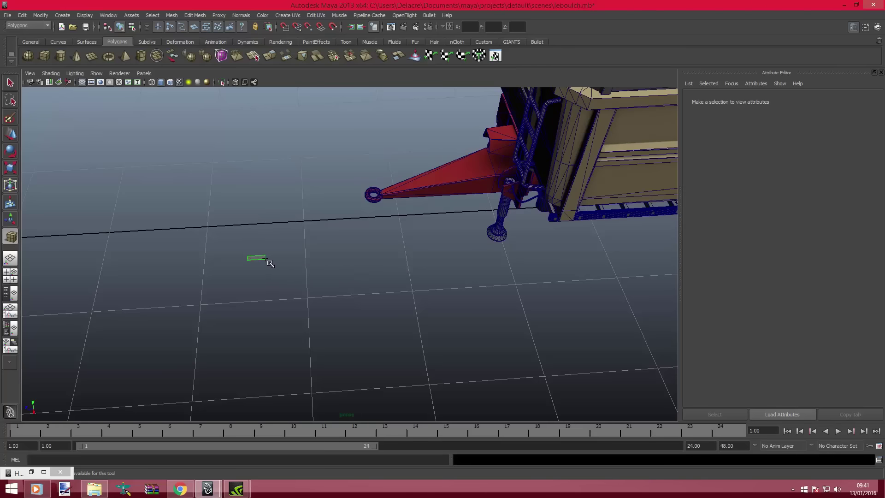
mouse_move(272, 263)
left_mouse_down("alt")
mouse_move(340, 234)
mouse_move(500, 253)
mouse_move(348, 255)
mouse_move(369, 233)
mouse_move(362, 226)
left_mouse_up("alt")
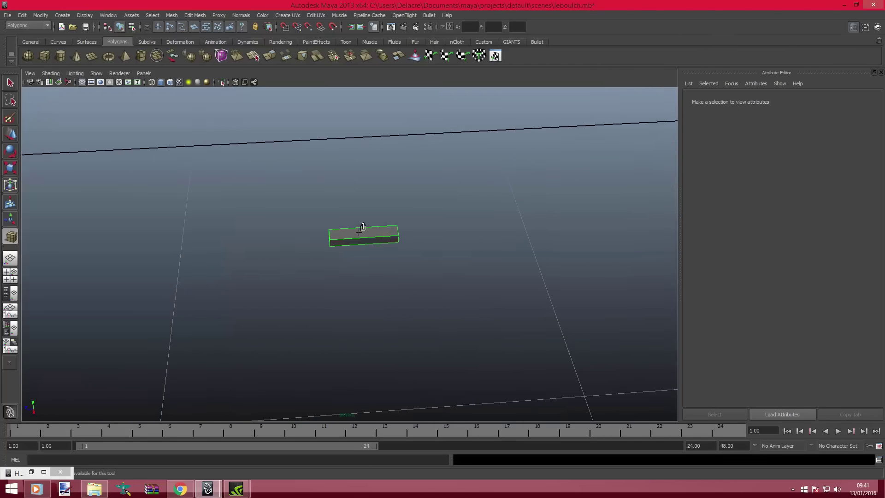
Set the box's polyCube5 Subdivisions Depth to 17 and Height to 2, then deselect.
left_click(784, 101)
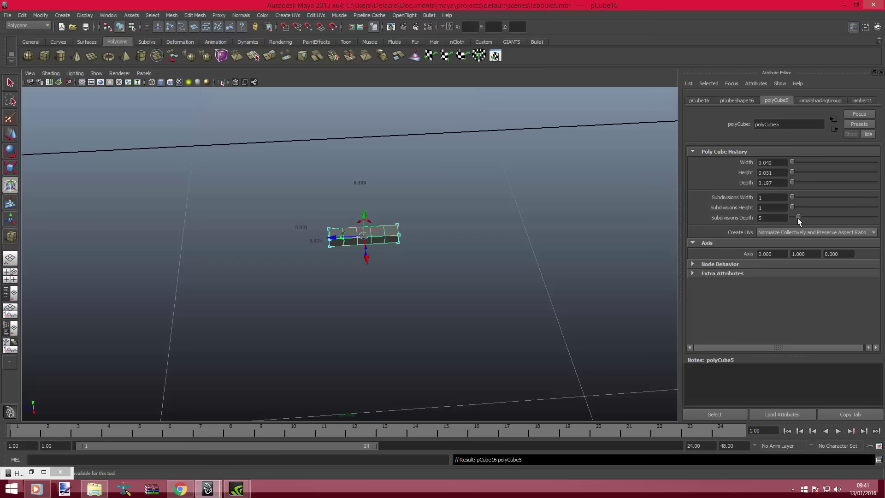
left_click_drag(798, 217, 818, 225)
left_click_drag(352, 237, 355, 239, "alt")
middle_click_drag(355, 238, 733, 225, "alt")
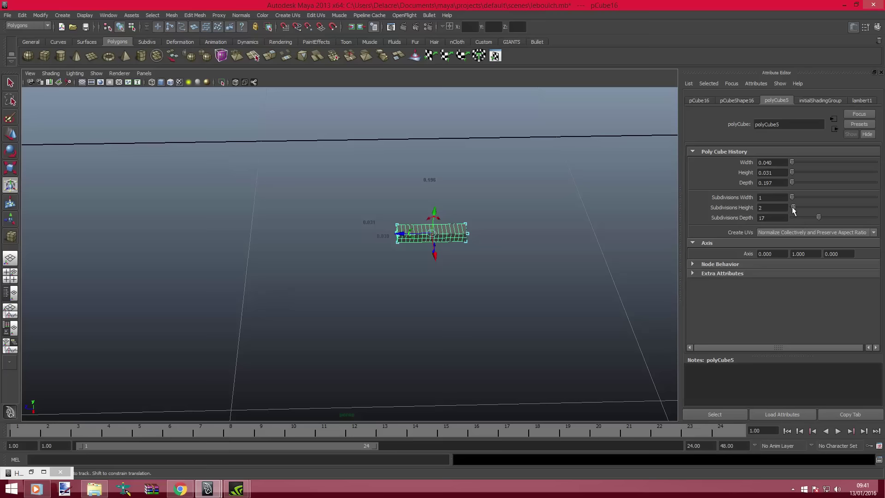
mouse_move(447, 218)
left_mouse_down("alt")
mouse_move(348, 228)
mouse_move(369, 230)
mouse_move(372, 197)
mouse_move(346, 193)
left_mouse_up("alt")
right_click(361, 229)
Orbit around the segmented box and undo a mistaken vertex selection.
middle_click_drag(346, 193, 355, 150, "alt")
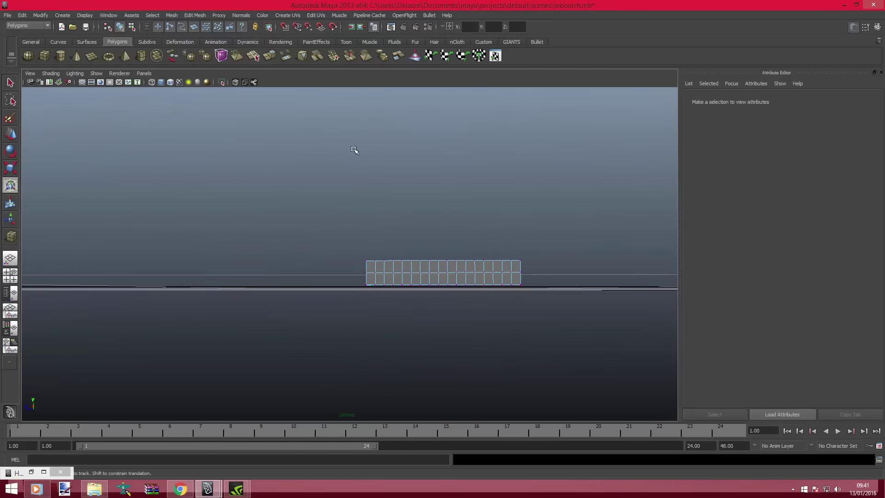
left_click_drag(354, 149, 355, 164, "alt")
left_click_drag(344, 217, 388, 287, "alt")
left_click_drag(375, 250, 381, 278, "alt")
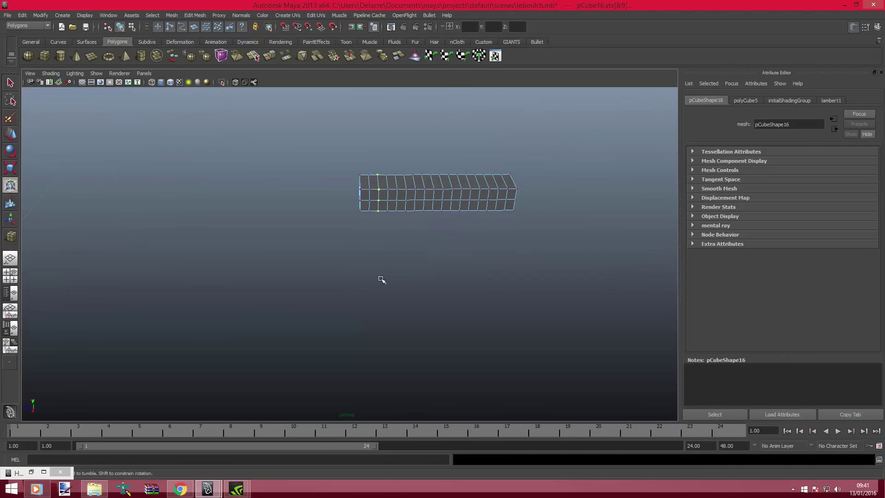
key("ctrl+z")
Marquee-select the end vertex column and nudge it slightly outward along X.
mouse_move(385, 190)
left_mouse_down("alt")
mouse_move(375, 185)
mouse_move(381, 193)
left_mouse_up("alt")
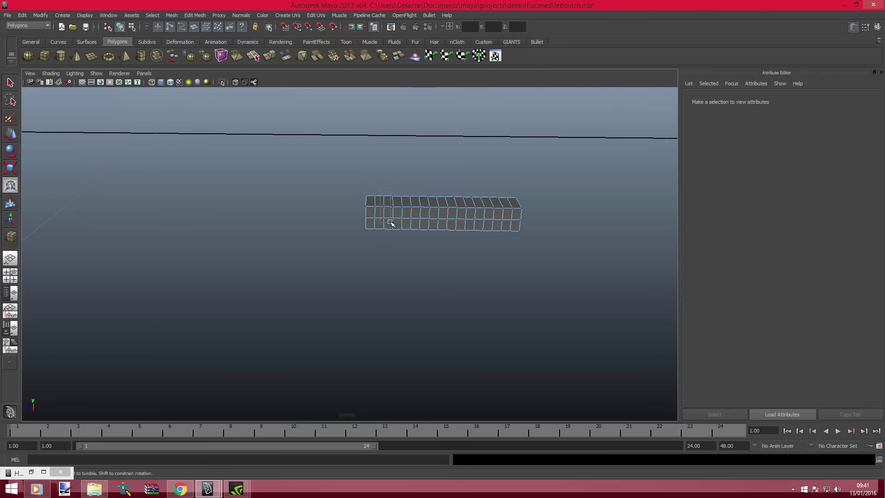
left_click_drag(389, 238, 387, 225)
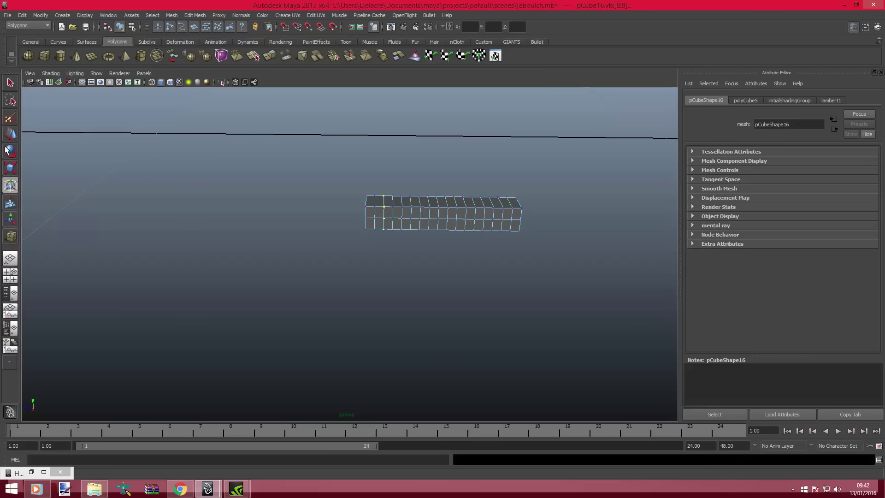
left_click(14, 134)
left_click_drag(360, 214, 354, 213)
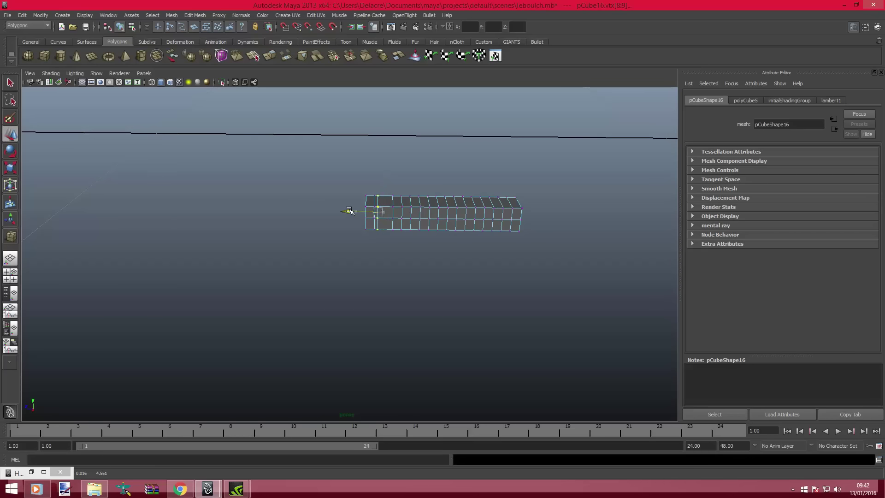
scroll(348, 208, "up", 1)
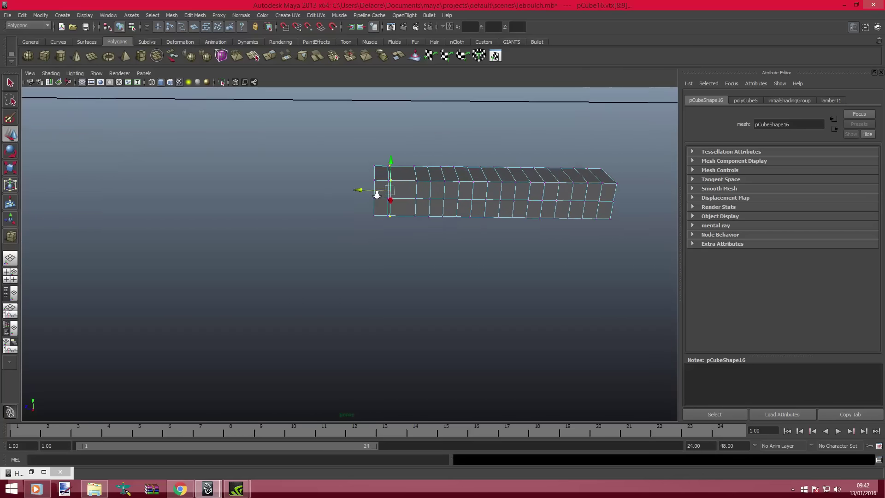
scroll(352, 203, "up", 2)
scroll(355, 197, "up", 2)
Pull the box's end face upward into a tall post, forming an L-shaped mesh.
right_click(364, 195)
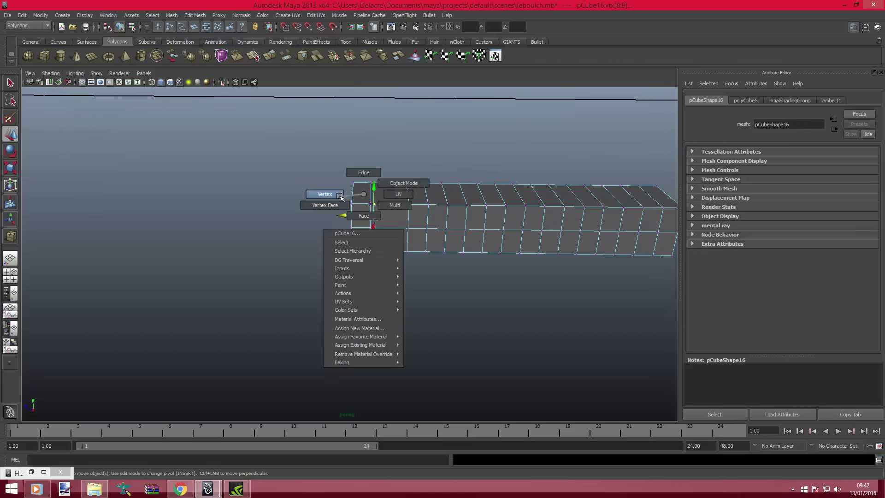
left_click(362, 193)
right_click_drag(369, 209, 369, 209)
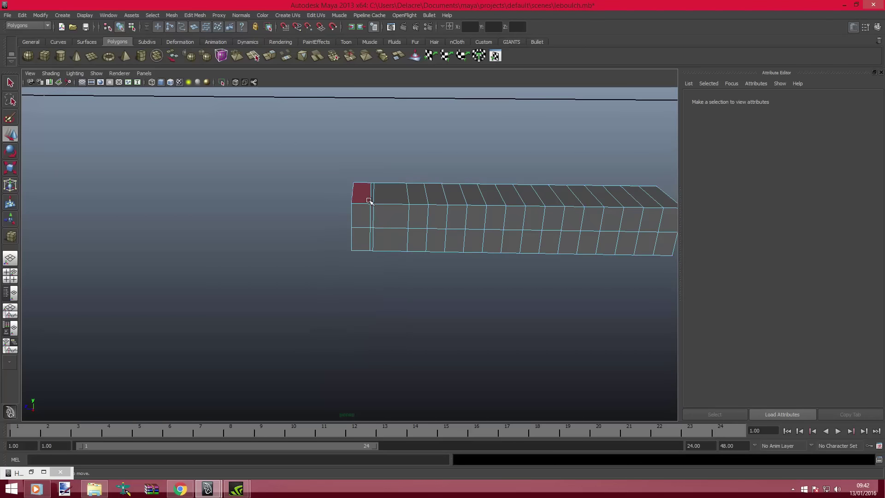
left_click(365, 192)
left_click_drag(362, 166, 362, 104)
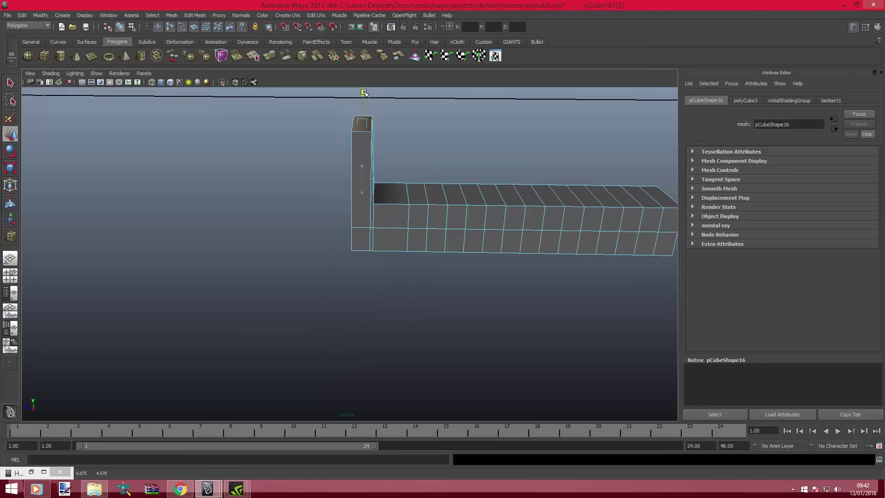
right_click_drag(404, 210, 306, 198, "alt")
mouse_move(306, 197)
left_mouse_down("alt")
mouse_move(243, 200)
mouse_move(477, 252)
mouse_move(504, 268)
mouse_move(431, 233)
mouse_move(472, 229)
mouse_move(360, 234)
mouse_move(403, 243)
mouse_move(350, 247)
mouse_move(412, 241)
left_mouse_up("alt")
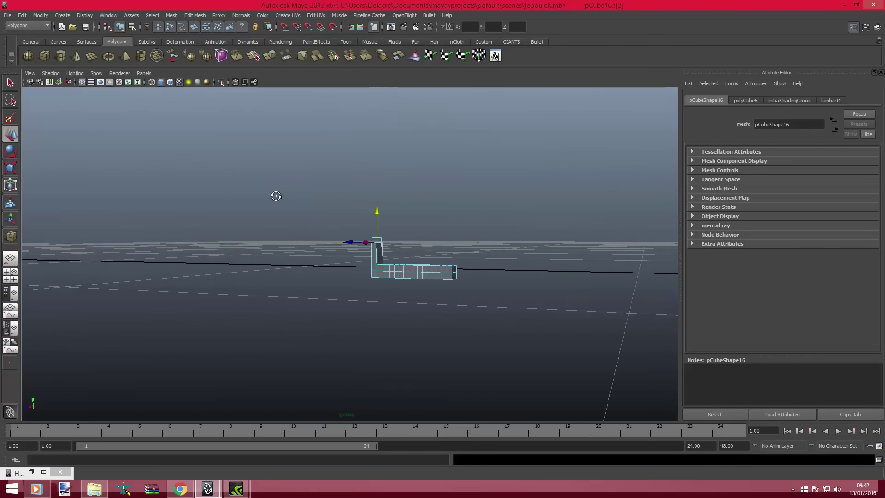
mouse_move(446, 160)
left_mouse_down()
mouse_move(449, 143)
mouse_move(419, 174)
mouse_move(367, 192)
left_mouse_up()
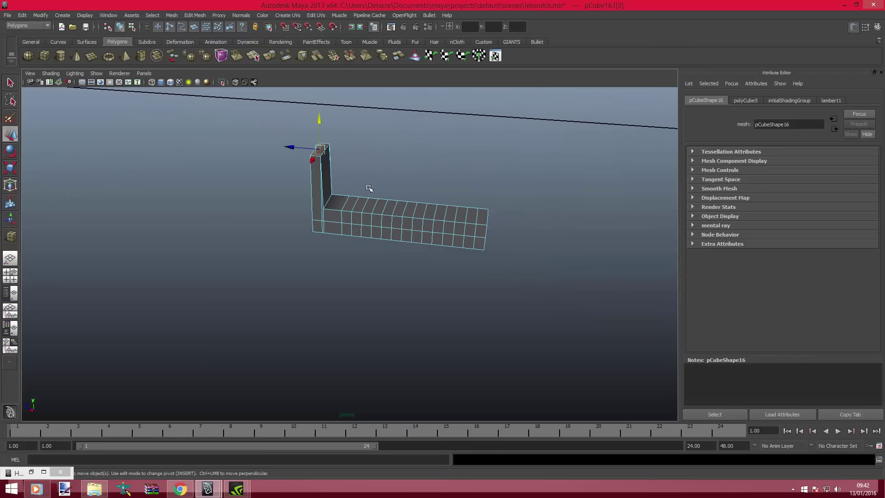
right_click_drag(387, 225, 403, 214)
Select the L-shaped mesh, frame it with F, and zoom out to show the trailer.
left_click(403, 215)
mouse_move(403, 215)
left_mouse_down("alt")
mouse_move(391, 203)
mouse_move(260, 233)
mouse_move(444, 172)
mouse_move(428, 256)
left_mouse_up("alt")
key("f")
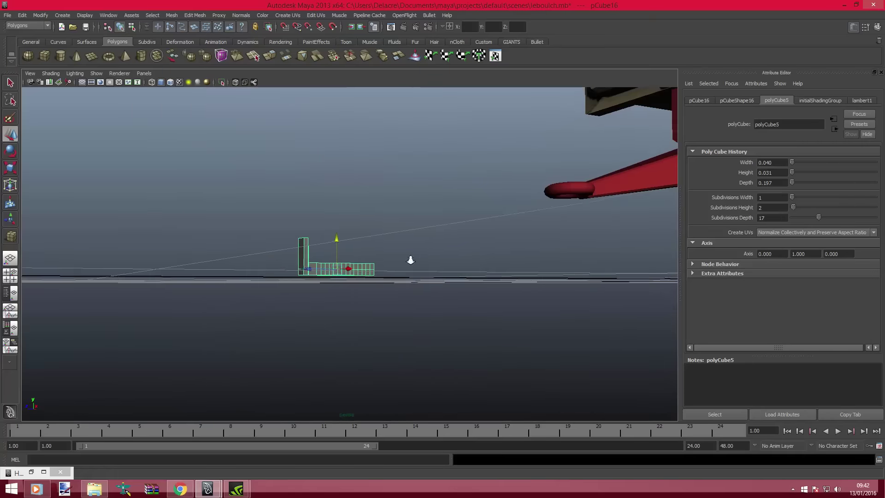
left_click_drag(537, 273, 498, 275, "alt")
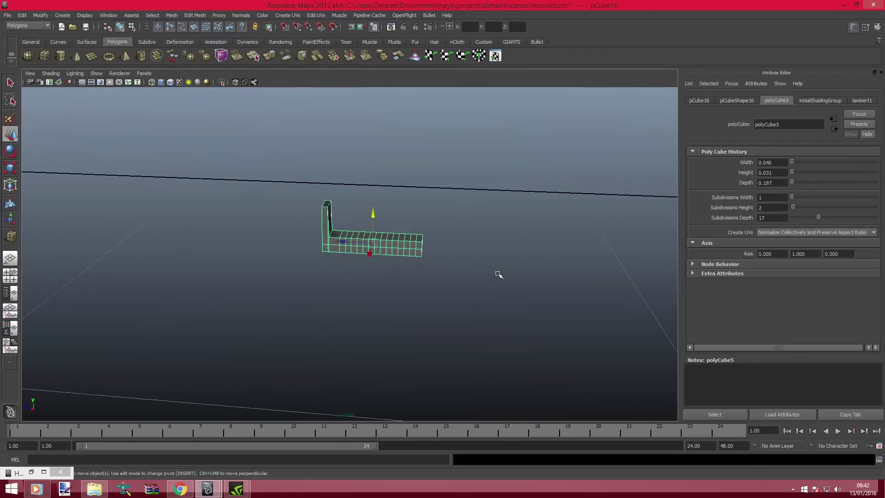
scroll(498, 275, "down", 3)
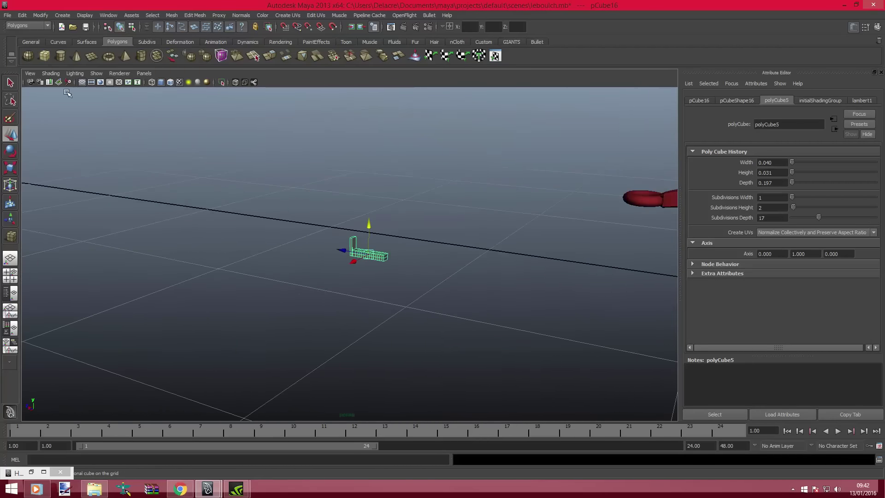
Create a new thin block and move it up and sideways toward the post.
key("y")
mouse_move(68, 94)
left_mouse_down("alt")
mouse_move(275, 263)
mouse_move(367, 292)
left_mouse_up("alt")
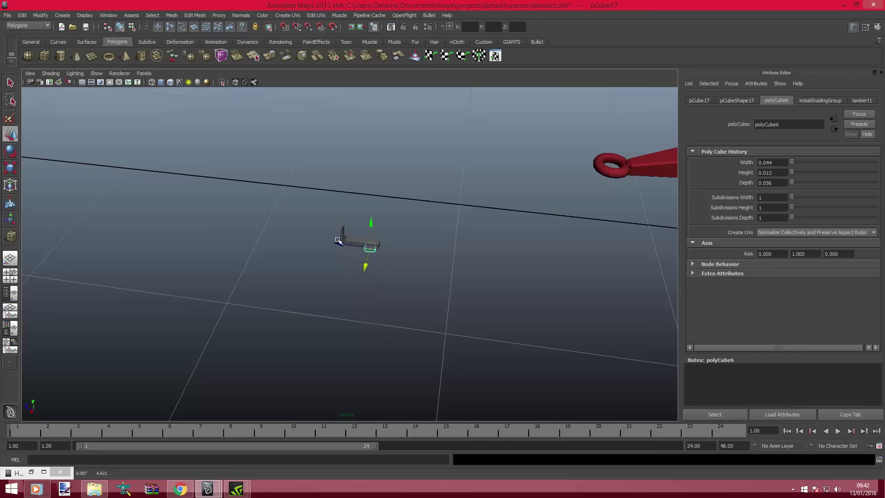
mouse_move(314, 237)
left_mouse_down("alt")
mouse_move(502, 239)
mouse_move(215, 228)
left_mouse_up("alt")
scroll(316, 264, "up", 3)
mouse_move(317, 264)
left_mouse_down("alt")
mouse_move(365, 268)
mouse_move(403, 290)
mouse_move(439, 229)
mouse_move(435, 221)
left_mouse_up("alt")
left_click_drag(368, 237, 293, 261, "alt")
mouse_move(293, 261)
right_mouse_down("alt")
mouse_move(453, 257)
mouse_move(423, 254)
right_mouse_up("alt")
left_click_drag(520, 251, 503, 249)
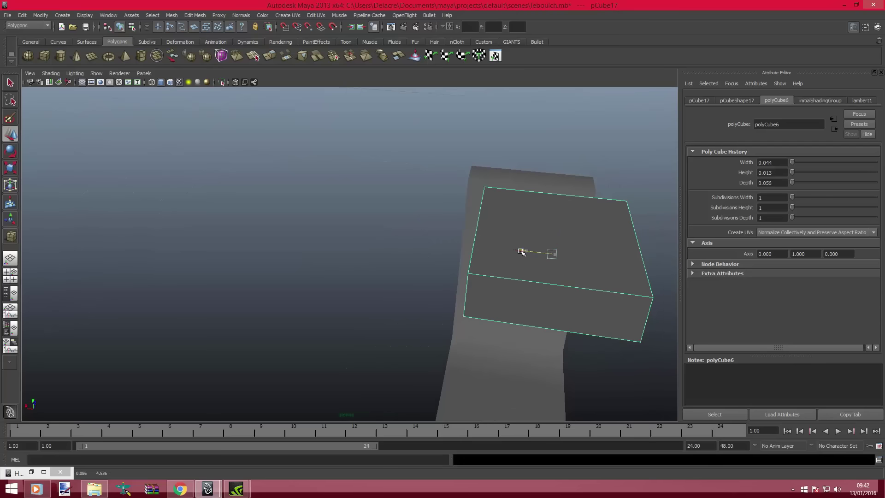
Scale the block narrower along X and seat it on top of the post.
left_click(13, 168)
mouse_move(490, 242)
left_mouse_down()
mouse_move(497, 247)
mouse_move(487, 249)
mouse_move(469, 229)
mouse_move(391, 280)
left_mouse_up()
left_click(10, 135)
mouse_move(333, 289)
left_mouse_down()
mouse_move(323, 290)
mouse_move(374, 275)
left_mouse_up()
mouse_move(365, 243)
left_mouse_down()
mouse_move(357, 232)
mouse_move(330, 255)
mouse_move(316, 241)
mouse_move(479, 253)
mouse_move(336, 247)
mouse_move(453, 248)
mouse_move(494, 212)
mouse_move(526, 227)
mouse_move(506, 245)
left_mouse_up()
left_click(441, 278)
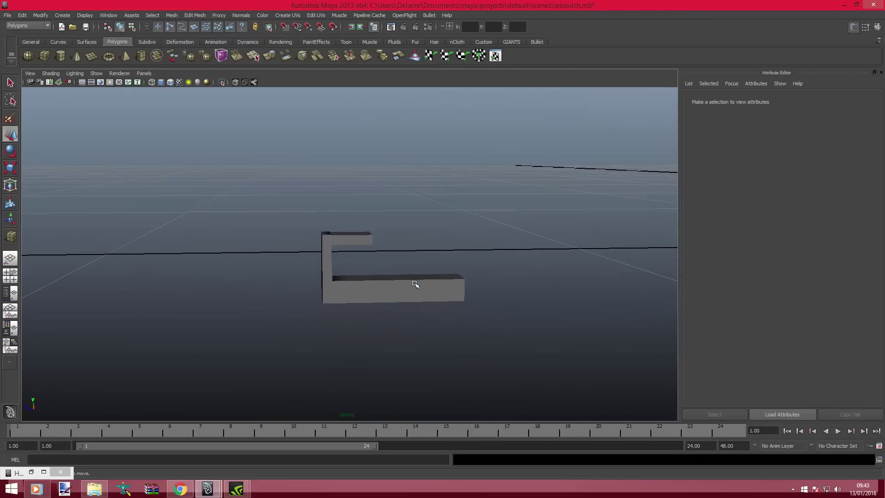
Combine the L-shaped piece and the top slab into one mesh with Mesh > Combine.
left_click(415, 284)
left_click(354, 244, "shift")
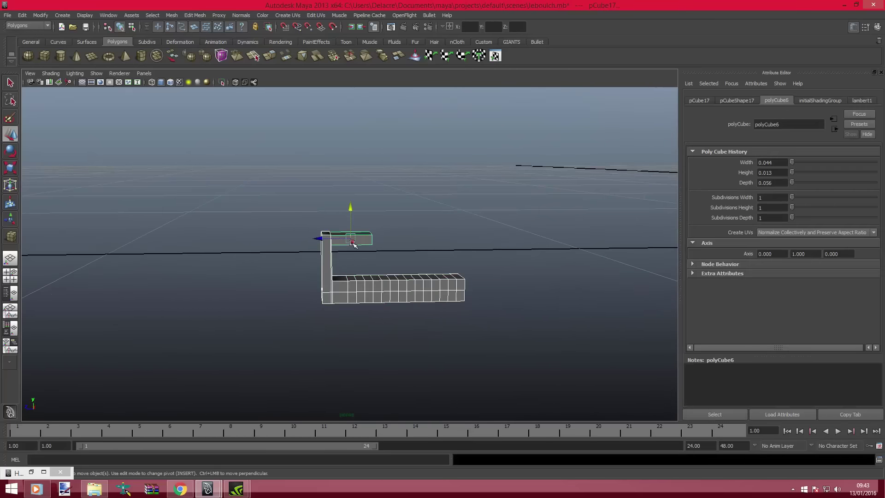
left_click(171, 18)
left_click(185, 27)
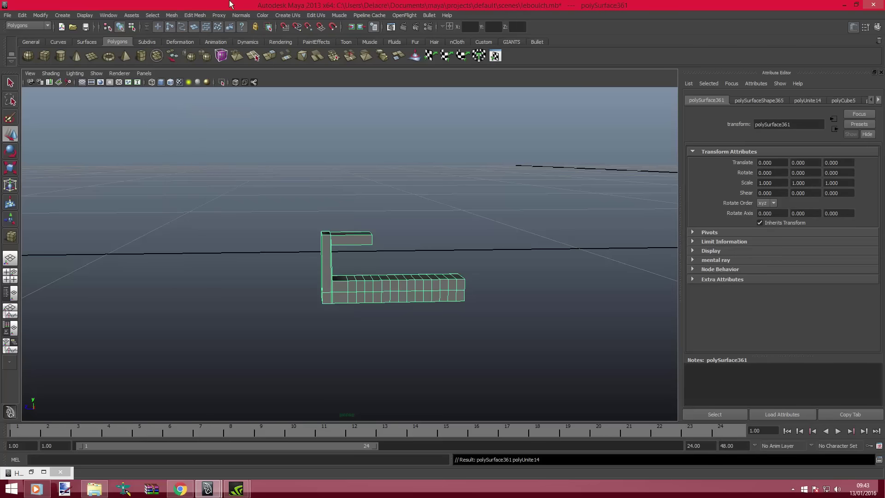
Bevel the hook-shaped mesh's edges with a Width of about 0.2207.
left_click(195, 16)
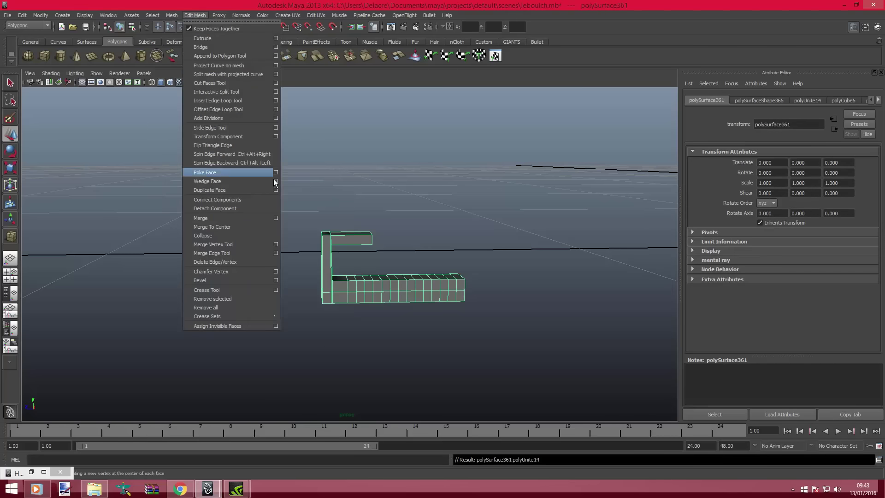
left_click(273, 280)
key("ctrl+z")
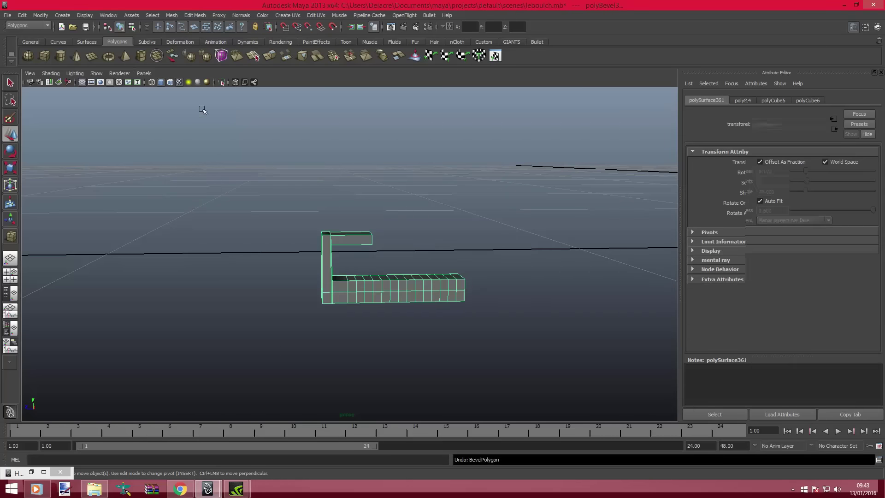
left_click(192, 15)
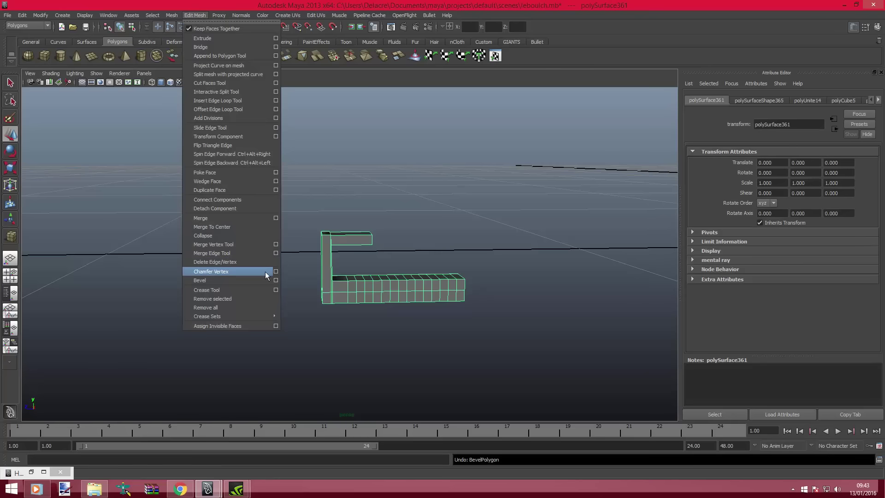
left_click(276, 280)
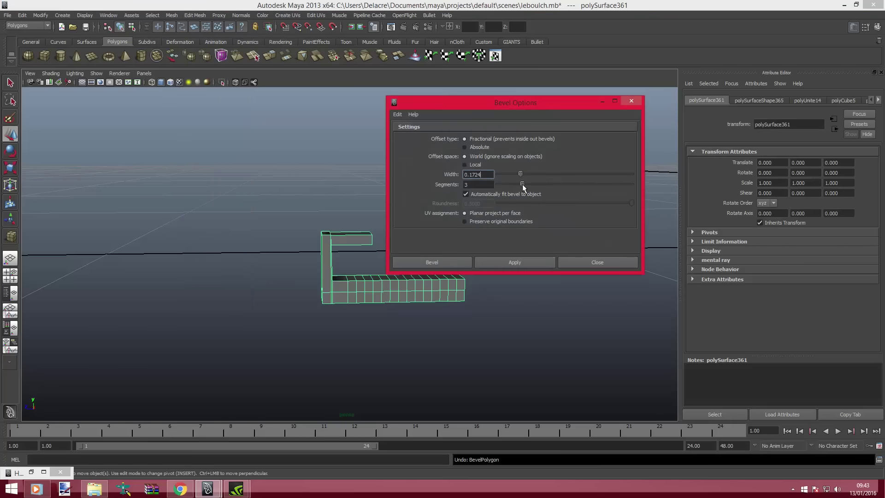
left_click_drag(522, 174, 528, 173)
left_click(516, 262)
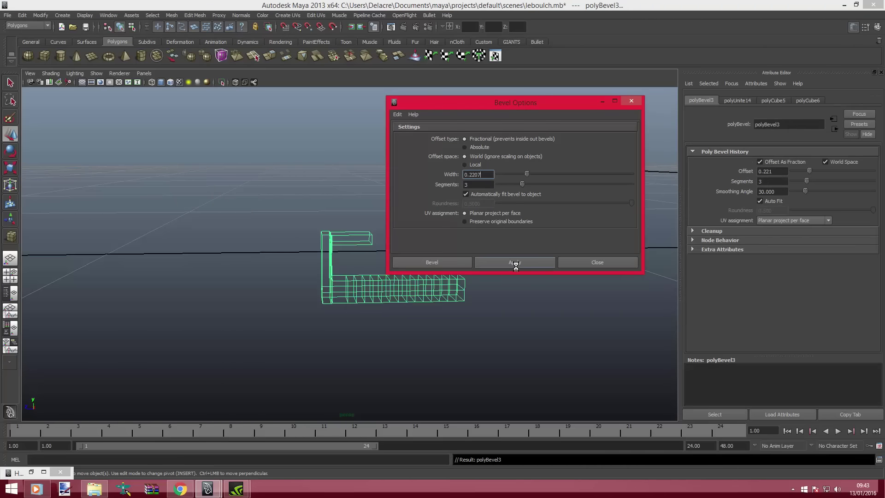
left_click(631, 101)
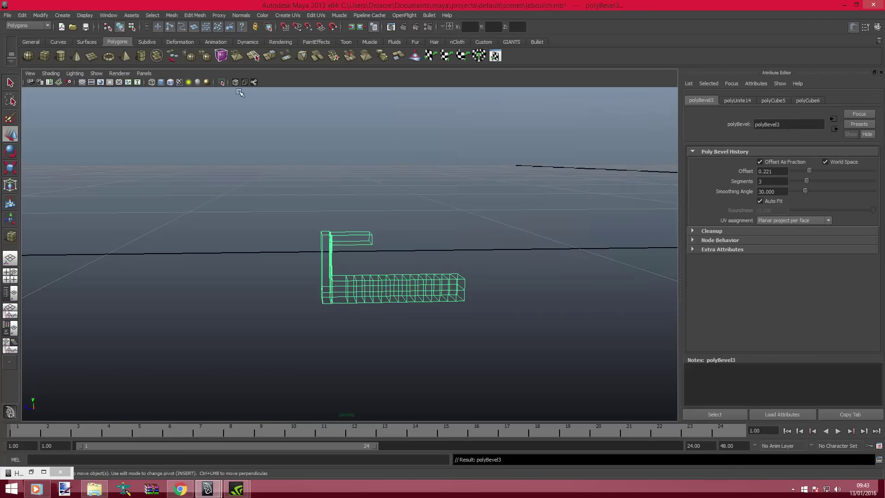
Assign a Lambert material to the bracket from the Rendering shelf with smooth shading.
left_click(280, 42)
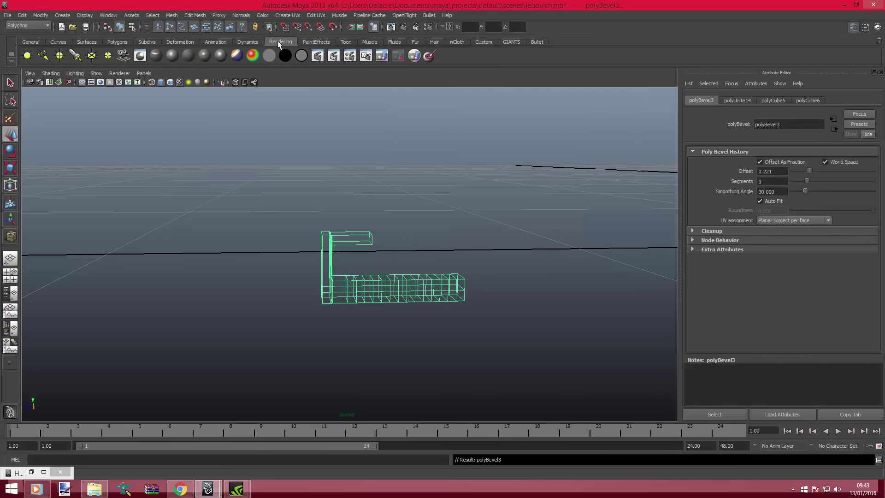
key("5")
left_click(190, 54)
left_click(411, 307)
Move the bracket along Z toward the trailer and up to side rail height beside the tank.
left_click_drag(414, 306, 324, 315, "alt")
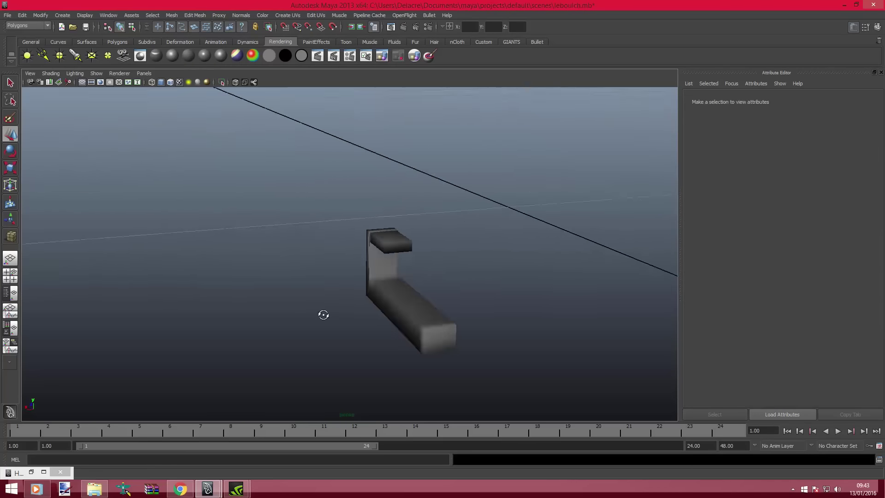
key("ctrl+z")
key("ctrl+z")
key("ctrl+z")
key("ctrl+z")
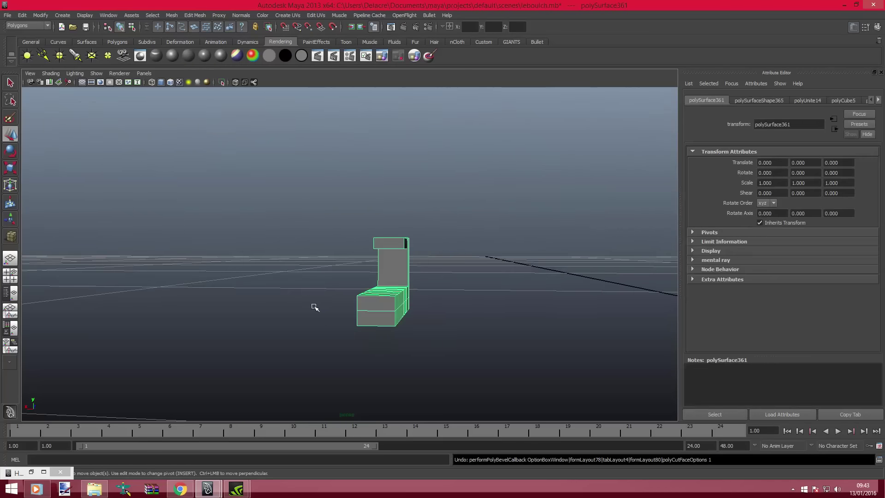
key("ctrl+z")
key("ctrl+z")
key("ctrl+z")
key("ctrl+z")
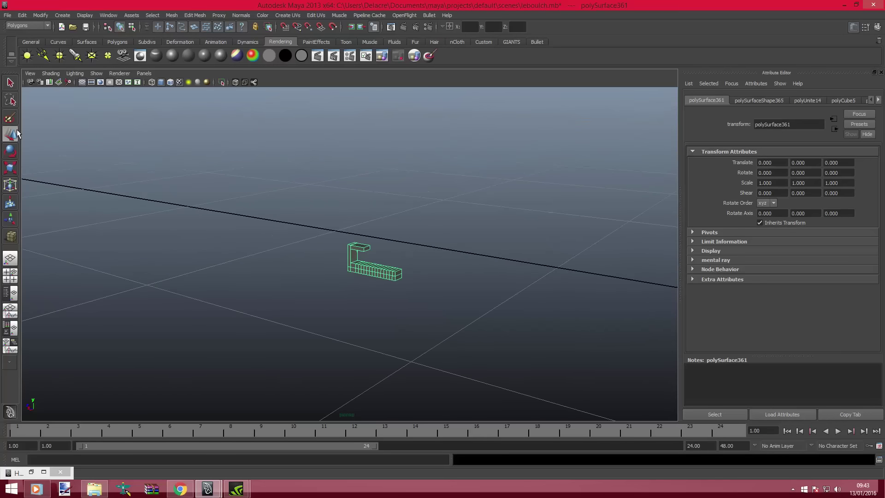
left_click_drag(393, 328, 1, 213, "alt")
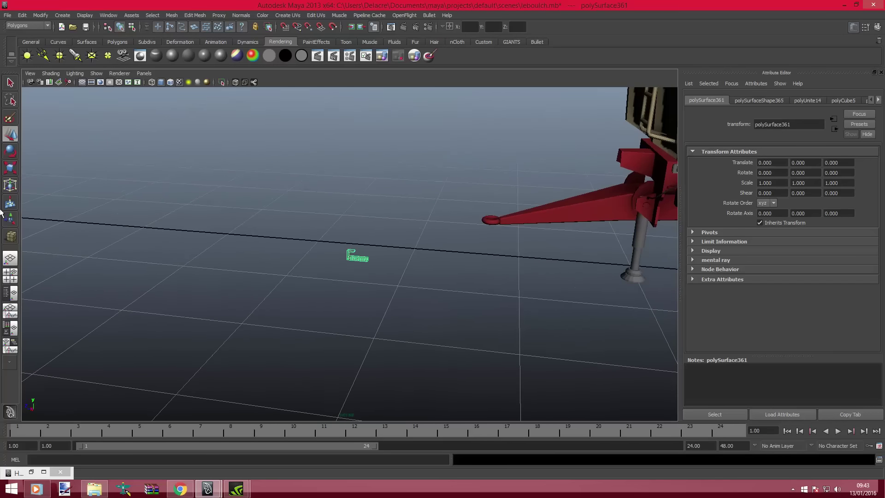
left_click(10, 183)
left_click(352, 257)
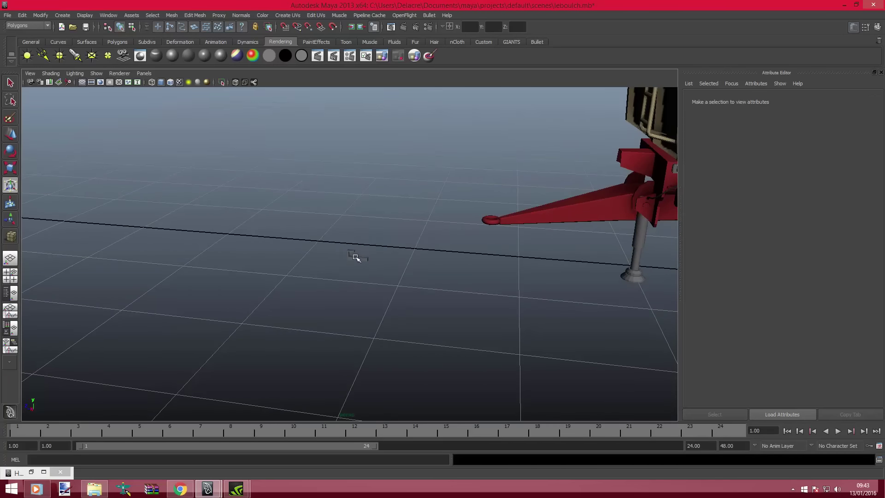
left_click(326, 250)
mouse_move(337, 256)
left_mouse_down()
mouse_move(573, 306)
mouse_move(330, 275)
left_mouse_up()
right_click_drag(331, 275, 342, 307, "alt")
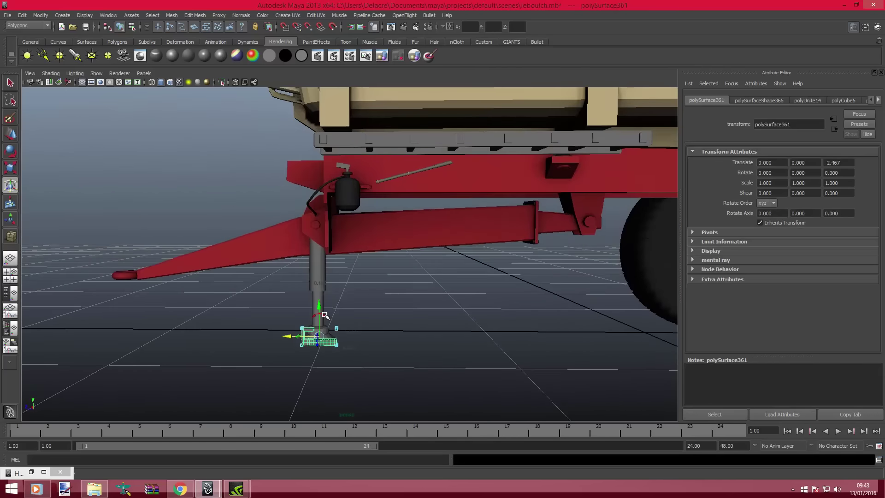
mouse_move(325, 316)
left_mouse_down()
mouse_move(323, 154)
mouse_move(286, 174)
mouse_move(389, 220)
left_mouse_up()
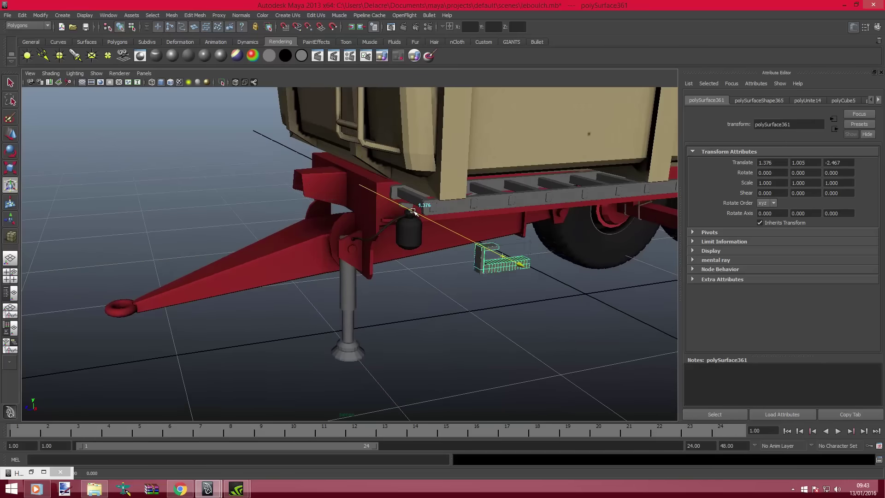
Scale the bracket down to fit the side rail near the hitch.
right_click_drag(378, 213, 406, 217, "alt")
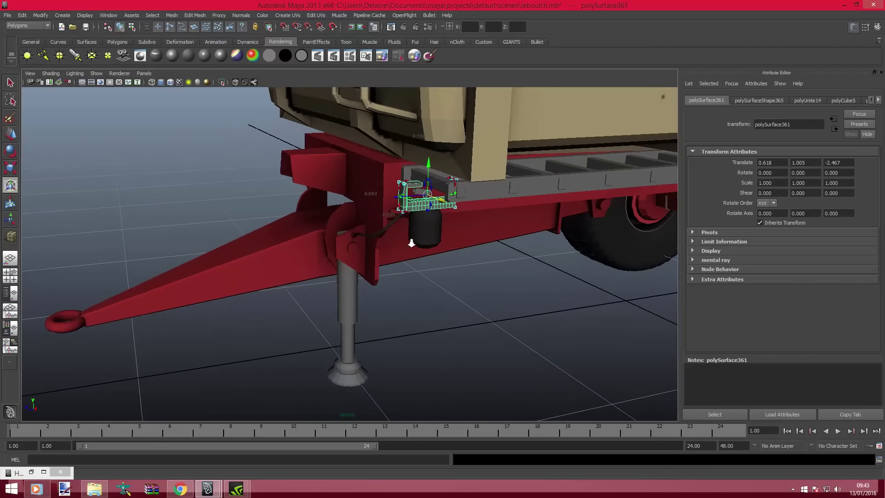
left_click_drag(405, 217, 367, 166, "alt")
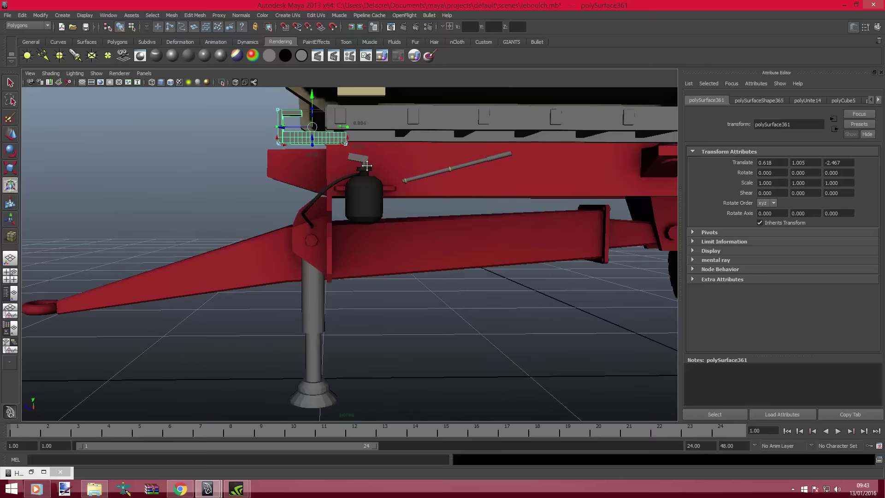
middle_click_drag(367, 166, 339, 173, "alt")
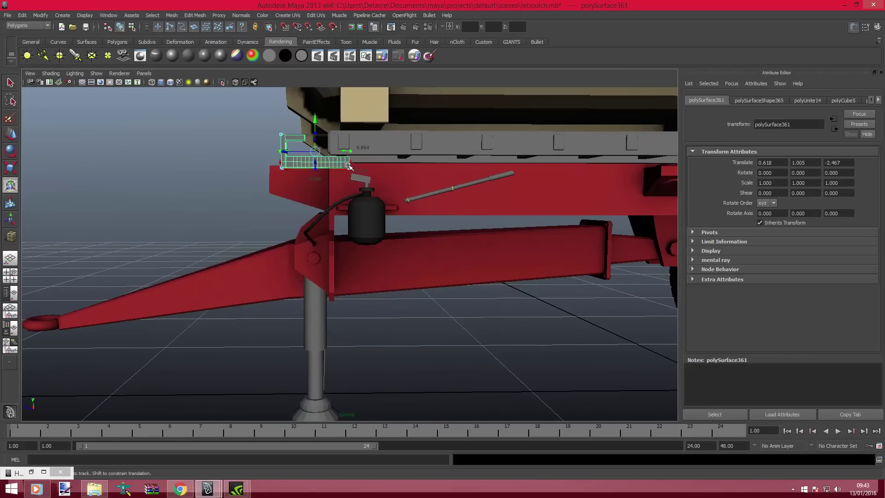
left_click_drag(280, 165, 279, 162)
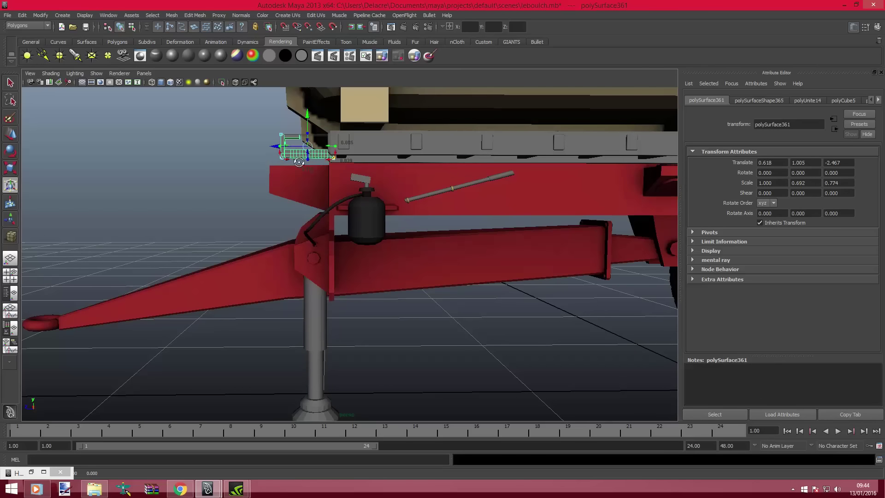
left_click_drag(299, 162, 298, 167, "alt")
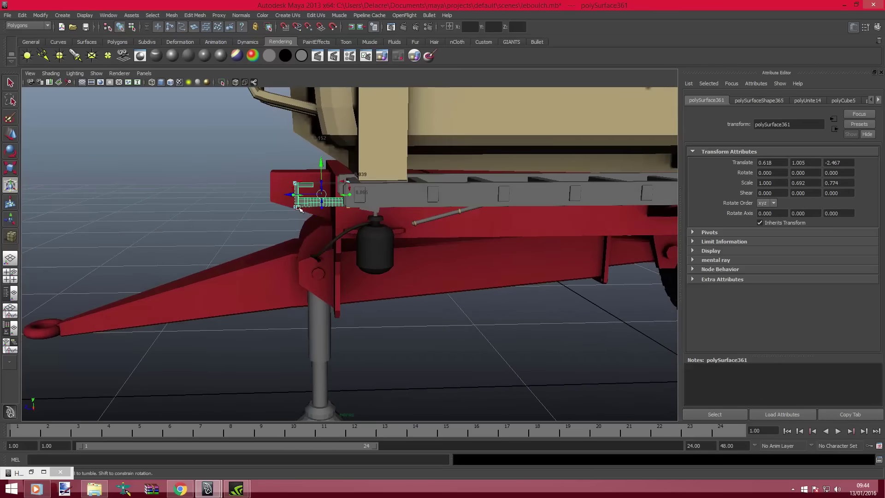
Flip the bracket upside down with Rotate X 180 and Rotate Z 0.
key("e")
mouse_move(299, 182)
left_mouse_down()
mouse_move(266, 212)
mouse_move(366, 304)
mouse_move(449, 245)
left_mouse_up()
type("-180")
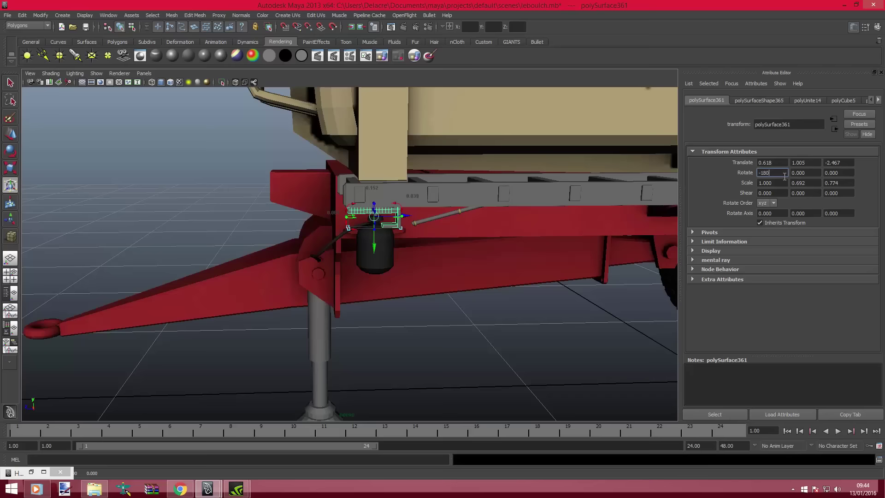
key("Return")
mouse_move(313, 246)
left_mouse_down("alt")
mouse_move(257, 247)
mouse_move(415, 253)
left_mouse_up("alt")
key("e")
mouse_move(552, 210)
left_mouse_down()
mouse_move(563, 197)
mouse_move(561, 264)
mouse_move(562, 201)
left_mouse_up()
type("0")
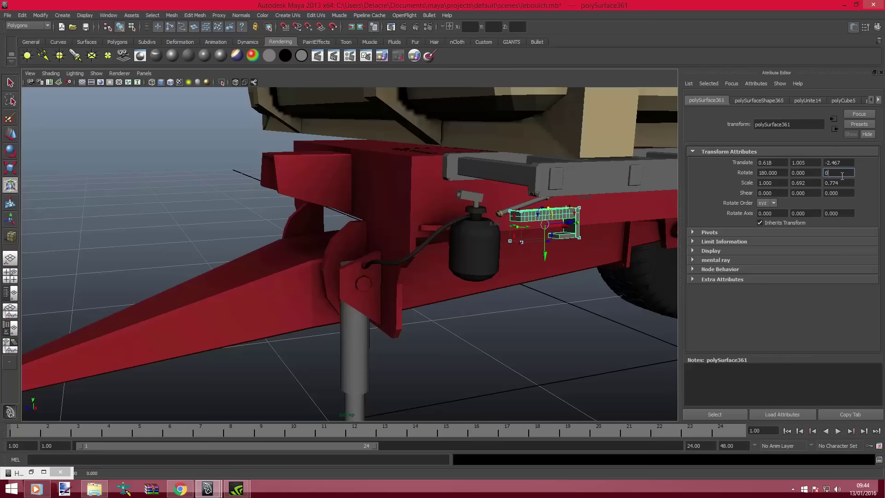
key("Return")
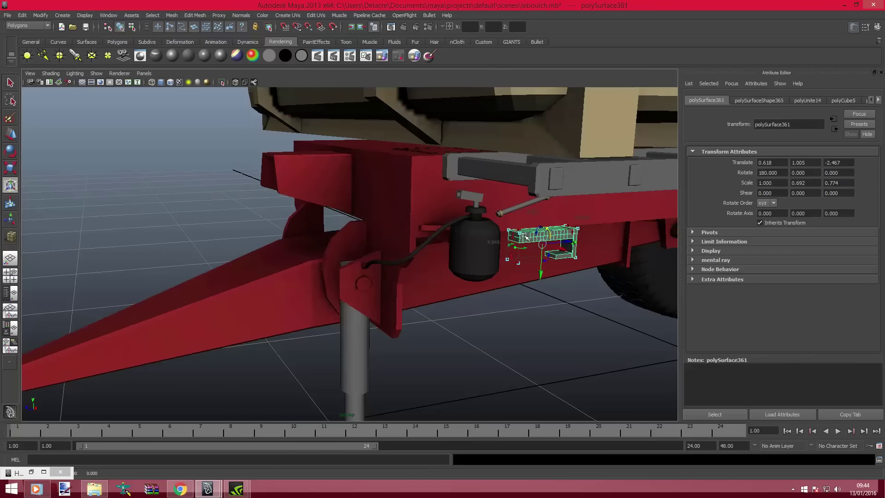
Slide the bracket along the side rail until it sits under the chassis beam.
mouse_move(539, 266)
left_mouse_down("alt")
mouse_move(567, 230)
mouse_move(529, 208)
mouse_move(394, 184)
left_mouse_up("alt")
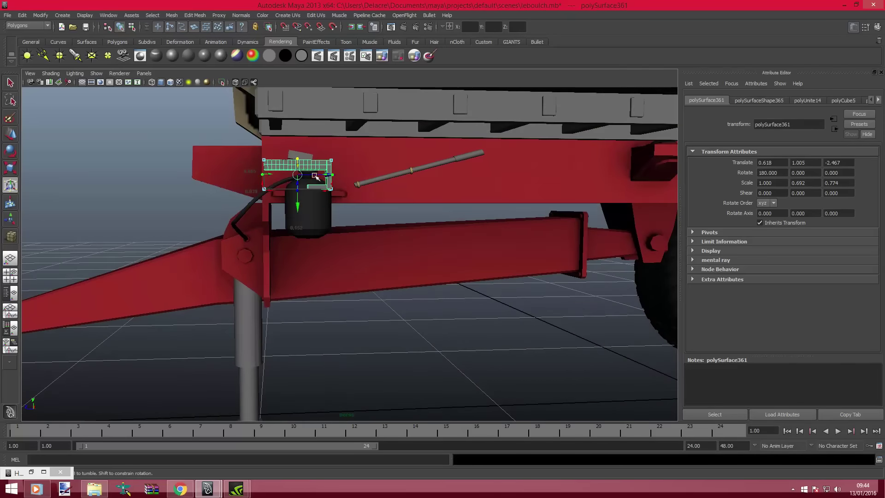
left_click_drag(316, 176, 479, 178)
middle_click_drag(479, 178, 337, 242, "alt")
mouse_move(336, 241)
left_mouse_down("alt")
mouse_move(316, 239)
mouse_move(296, 206)
mouse_move(249, 216)
mouse_move(352, 185)
mouse_move(390, 189)
mouse_move(398, 201)
mouse_move(398, 168)
mouse_move(408, 175)
mouse_move(388, 205)
mouse_move(458, 187)
mouse_move(395, 216)
left_mouse_up("alt")
left_click(341, 247)
mouse_move(340, 244)
left_mouse_down("alt")
mouse_move(324, 263)
mouse_move(345, 252)
mouse_move(265, 249)
mouse_move(502, 237)
mouse_move(494, 271)
mouse_move(589, 293)
mouse_move(554, 295)
mouse_move(453, 242)
mouse_move(468, 227)
mouse_move(467, 206)
mouse_move(433, 212)
left_mouse_up("alt")
left_click(278, 247)
scroll(300, 251, "up", 2)
Select the side rail's top and bottom beams together with its uprights.
middle_click_drag(433, 211, 423, 247, "alt")
mouse_move(423, 247)
left_mouse_down("alt")
mouse_move(415, 221)
mouse_move(401, 258)
left_mouse_up("alt")
left_click(395, 295)
left_click(461, 252, "shift")
left_click(507, 291, "shift")
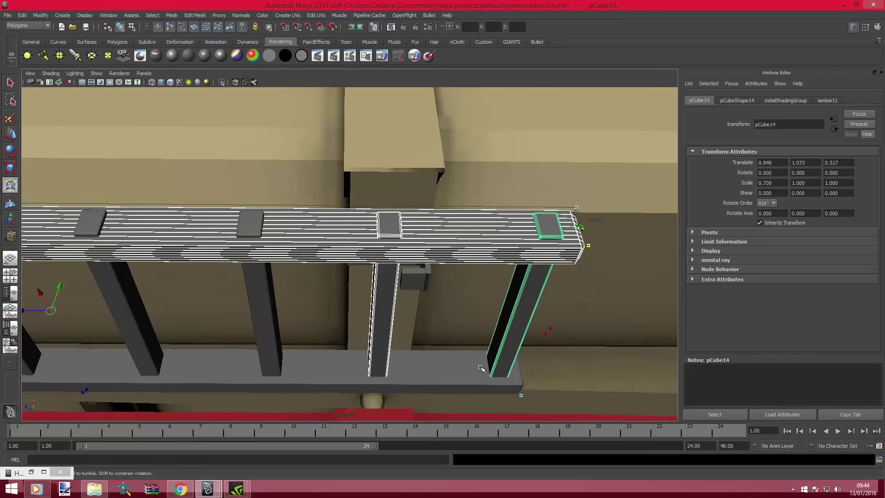
left_click(463, 379, "shift")
left_click(259, 321)
left_click(121, 320)
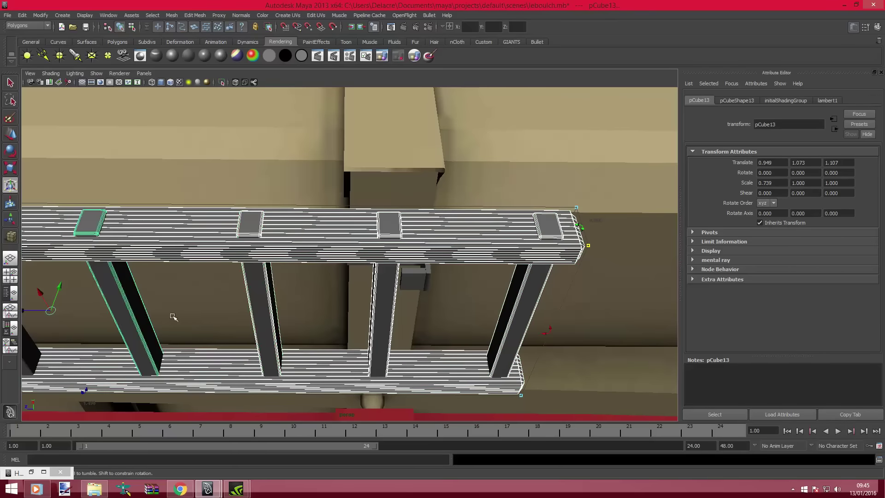
Add the remaining uprights and slide the whole selection slightly along the rail.
left_click_drag(121, 320, 568, 313, "alt")
left_click(533, 295, "shift")
left_click(402, 300, "shift")
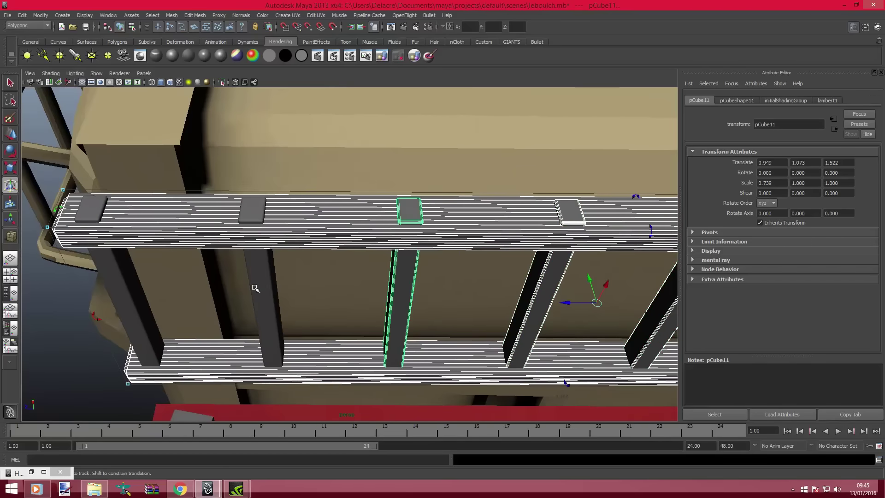
left_click(258, 289, "shift")
left_click(112, 291, "shift")
left_click_drag(173, 289, 277, 259, "alt")
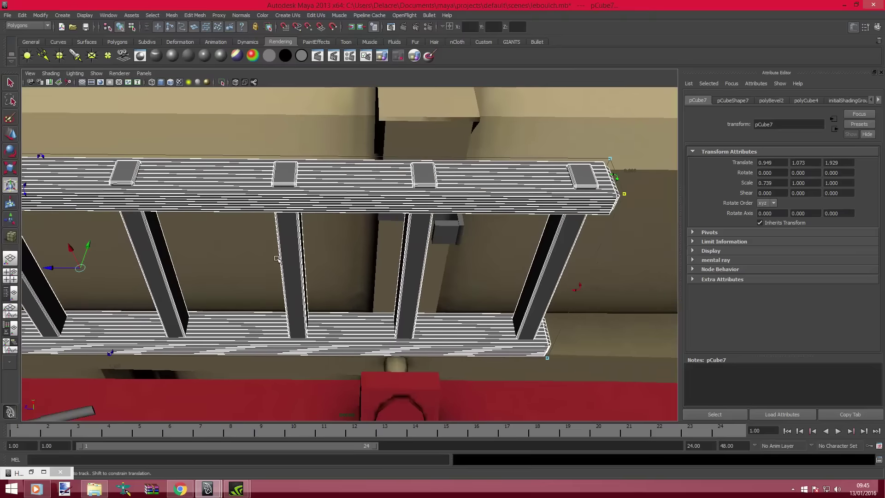
left_click_drag(55, 270, 85, 281)
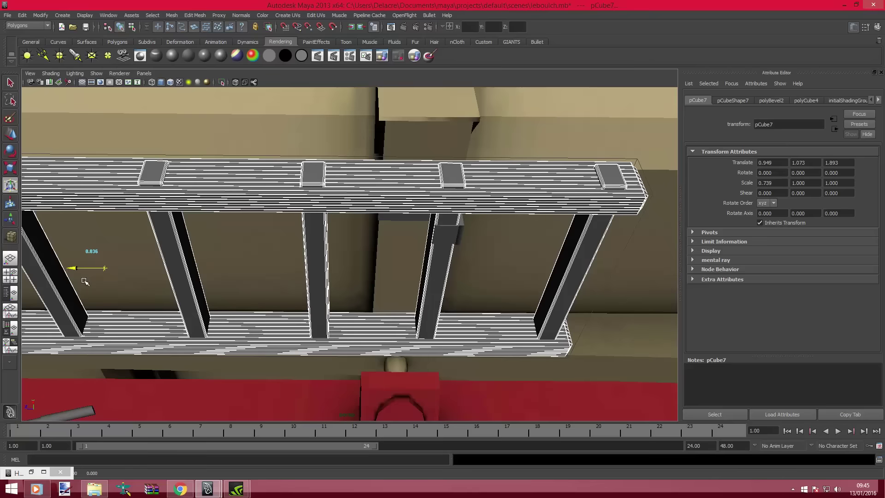
Stretch the small block's lower vertices down along the upright to form a bracket.
left_click(444, 244)
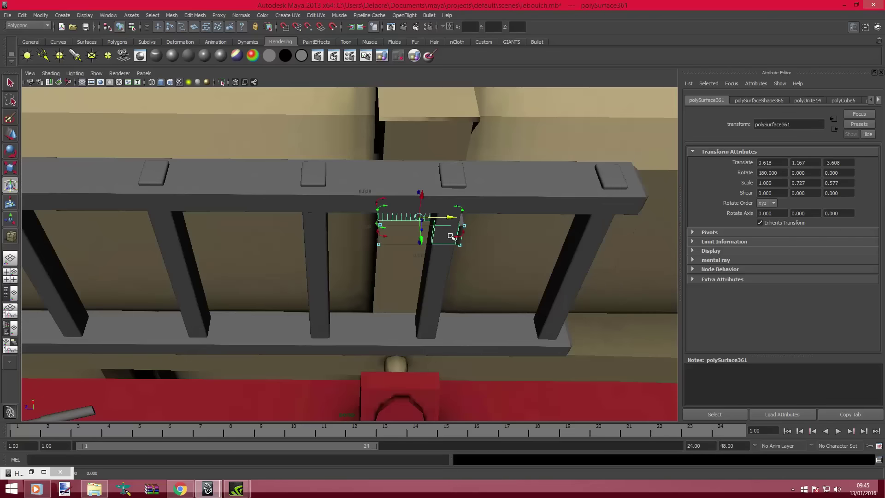
right_click(446, 233)
left_click_drag(409, 235, 432, 245, "alt")
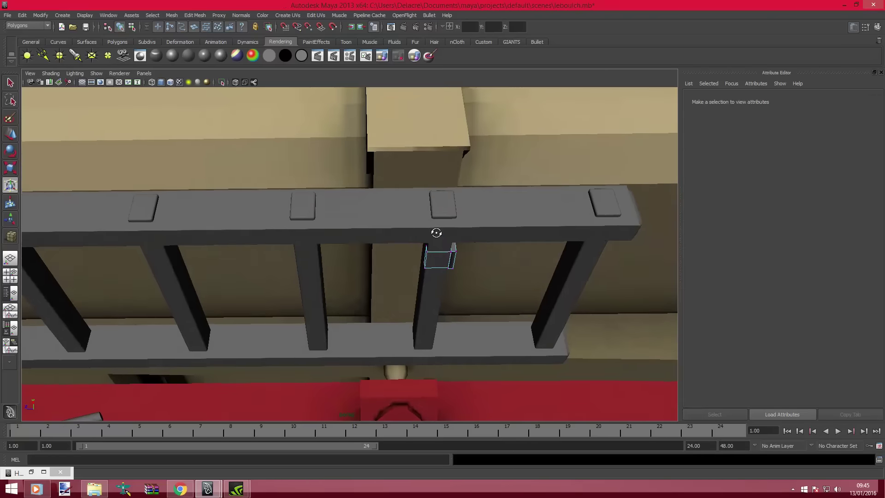
mouse_move(422, 311)
left_mouse_down("alt")
mouse_move(411, 368)
mouse_move(426, 245)
left_mouse_up("alt")
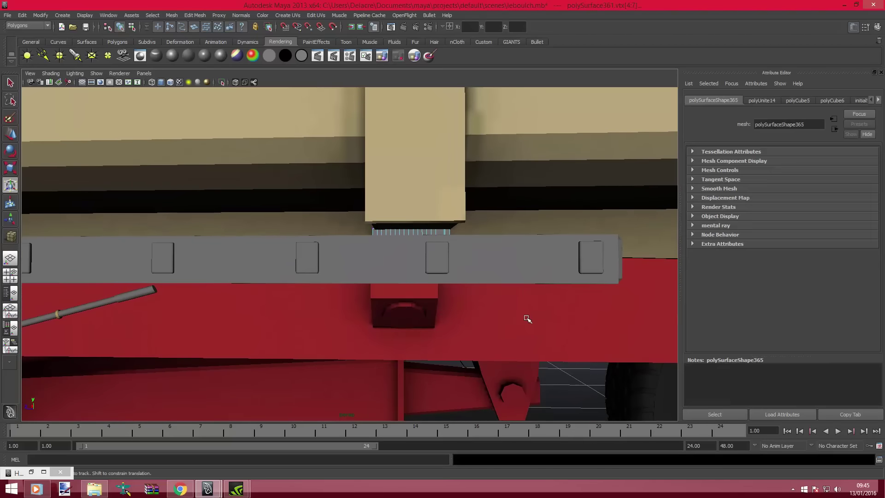
left_click_drag(527, 319, 1, 159, "alt")
left_click(13, 131)
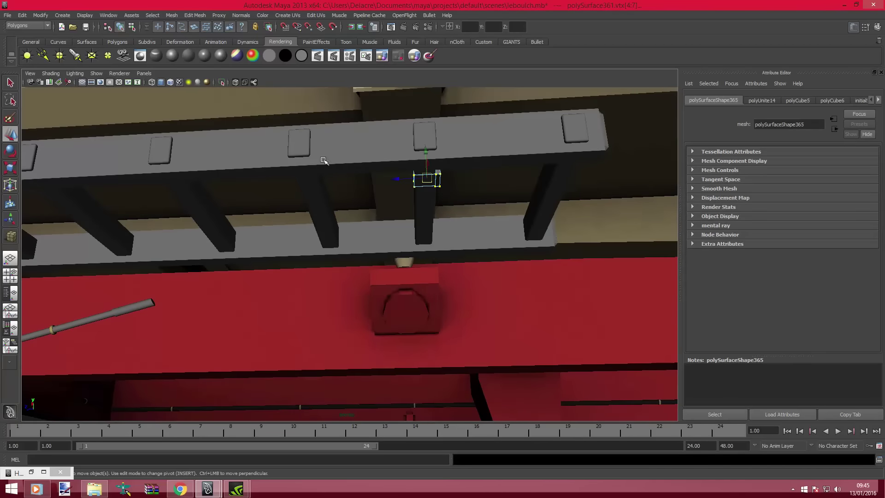
left_click_drag(428, 150, 428, 159)
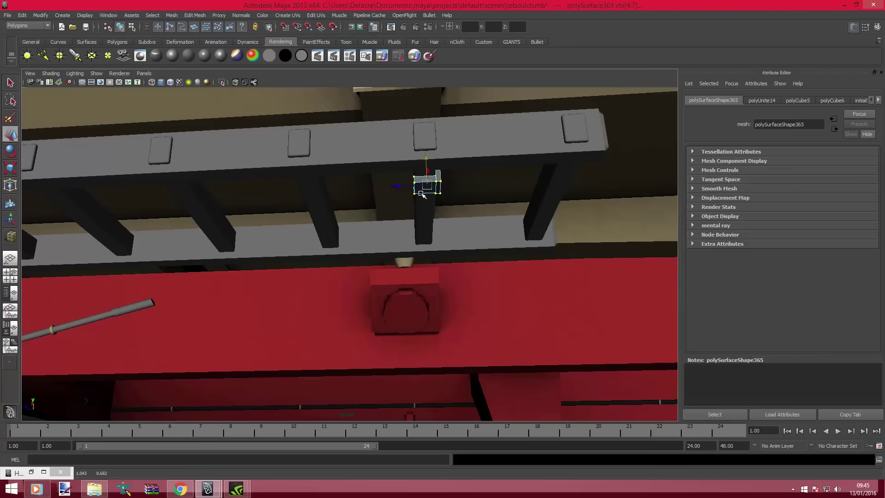
Return to object mode and duplicate the bracket with Ctrl+D.
right_click_drag(422, 195, 457, 183)
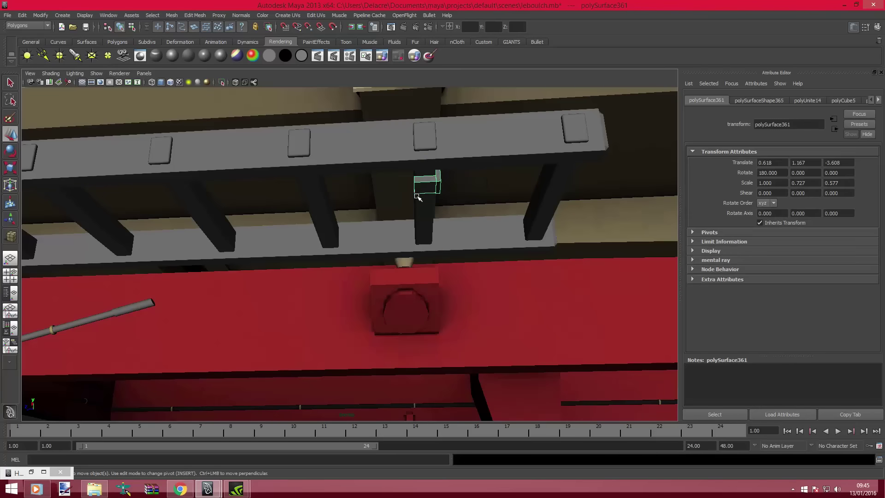
mouse_move(419, 197)
left_mouse_down("alt")
mouse_move(494, 178)
mouse_move(534, 194)
mouse_move(428, 144)
mouse_move(429, 158)
left_mouse_up("alt")
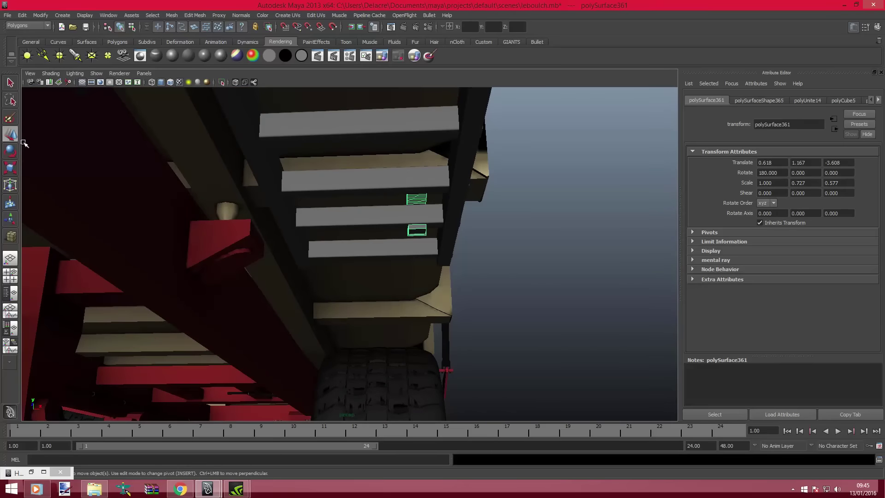
key("ctrl+d")
Slide bracket copies along X onto other uprights, including the front end upright.
left_click(8, 187)
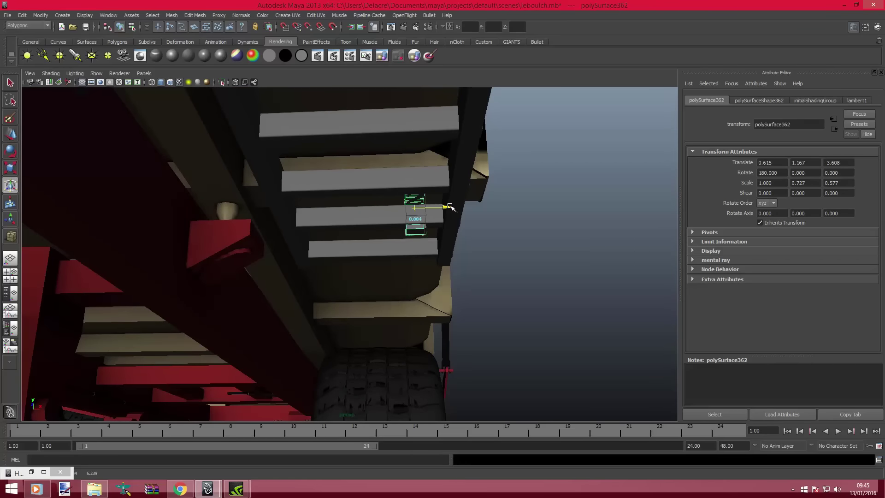
left_click_drag(451, 207, 308, 196)
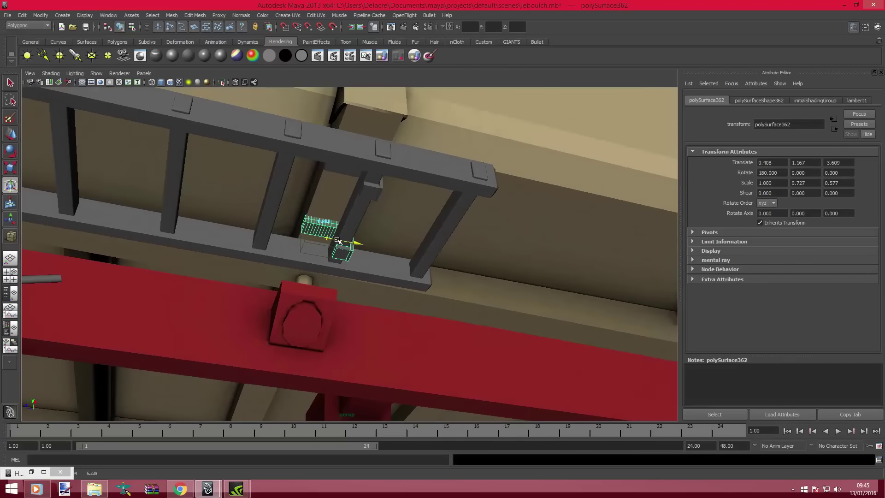
mouse_move(337, 241)
left_mouse_down("alt")
mouse_move(361, 195)
mouse_move(462, 201)
left_mouse_up("alt")
left_click(360, 195)
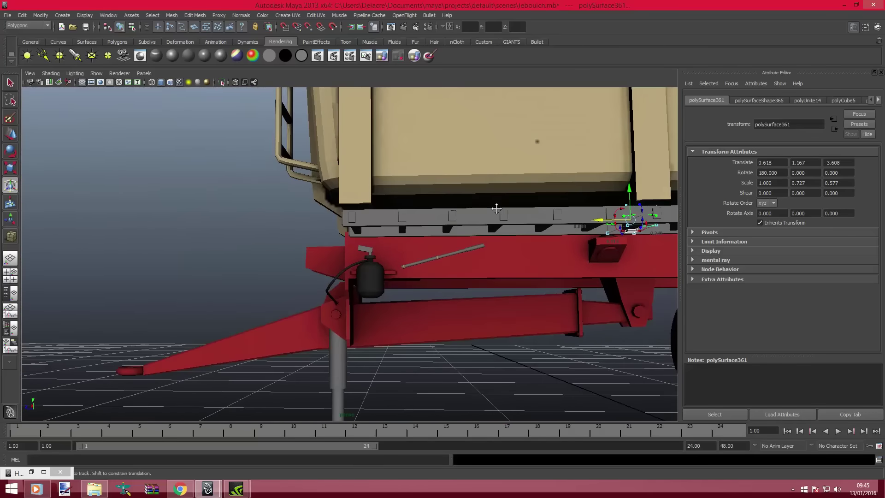
middle_click_drag(497, 208, 448, 191, "alt")
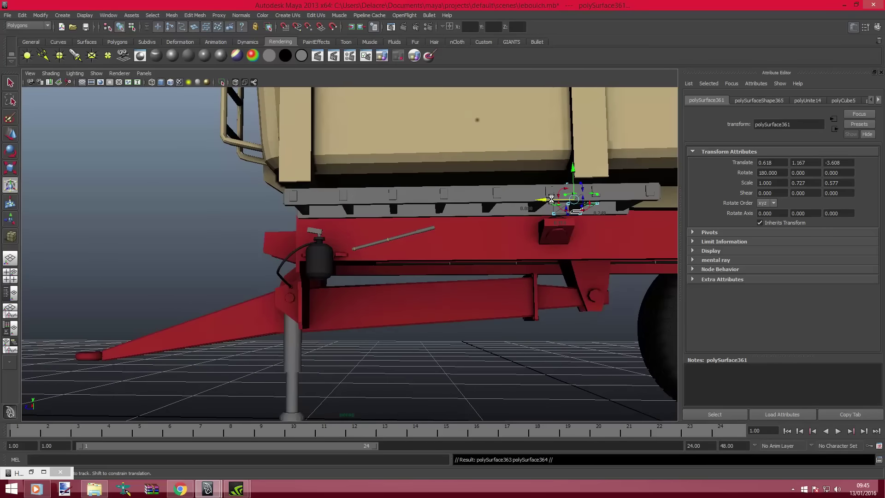
left_click_drag(552, 199, 538, 203)
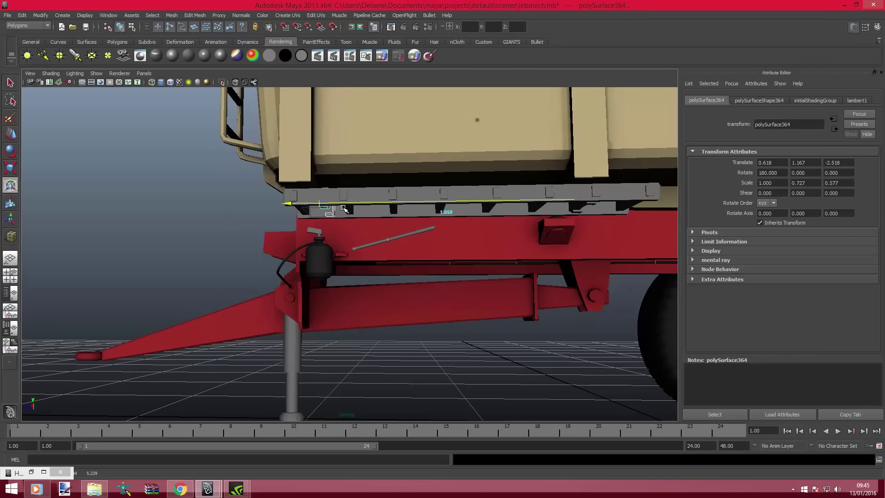
mouse_move(324, 210)
left_mouse_down("alt")
mouse_move(394, 174)
mouse_move(330, 217)
mouse_move(360, 252)
left_mouse_up("alt")
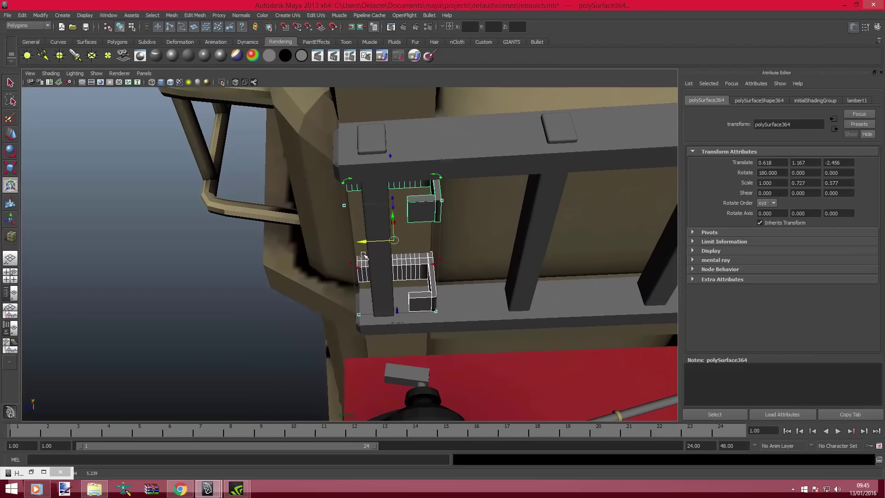
Scale the side rail's top and bottom beams lengthwise along Z.
left_click(369, 212)
left_click(419, 149)
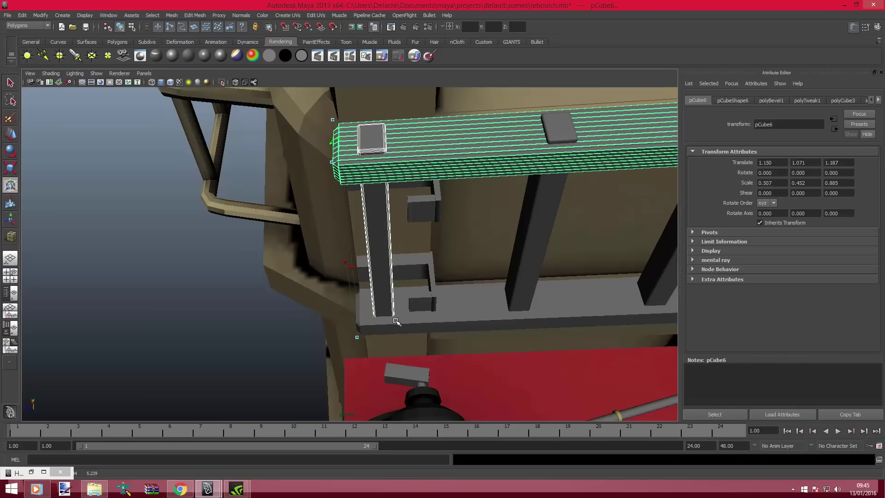
left_click(397, 323, "shift")
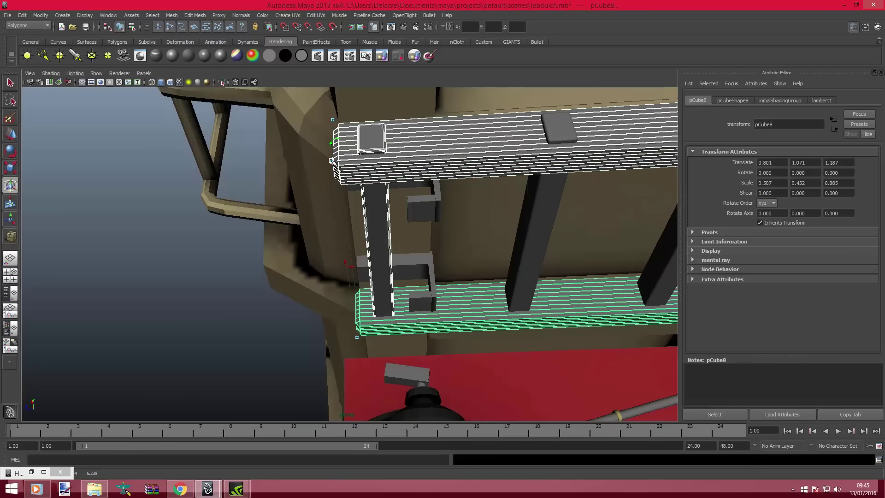
mouse_move(331, 160)
left_mouse_down()
mouse_move(366, 160)
mouse_move(381, 178)
mouse_move(343, 181)
left_mouse_up()
Slide the front upright along Z to meet the resized beams.
left_click(383, 203)
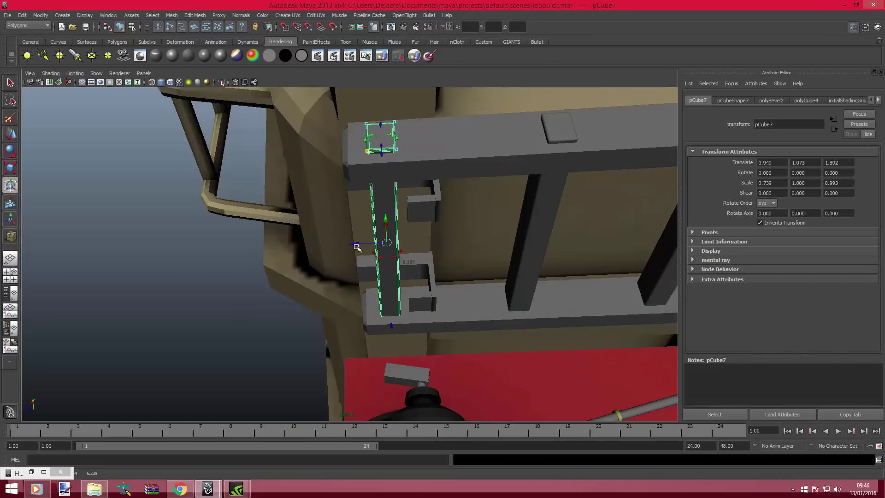
left_click_drag(357, 242, 384, 249)
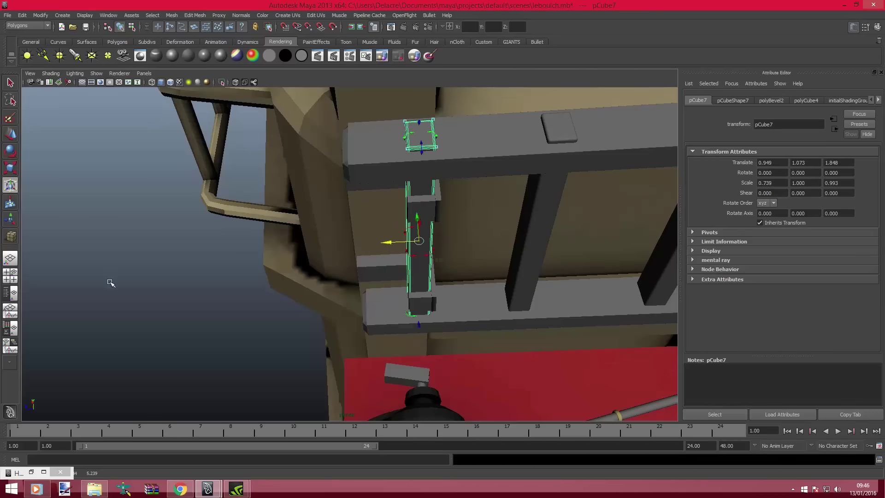
scroll(471, 275, "down", 2)
scroll(413, 257, "down", 3)
scroll(413, 256, "down", 3)
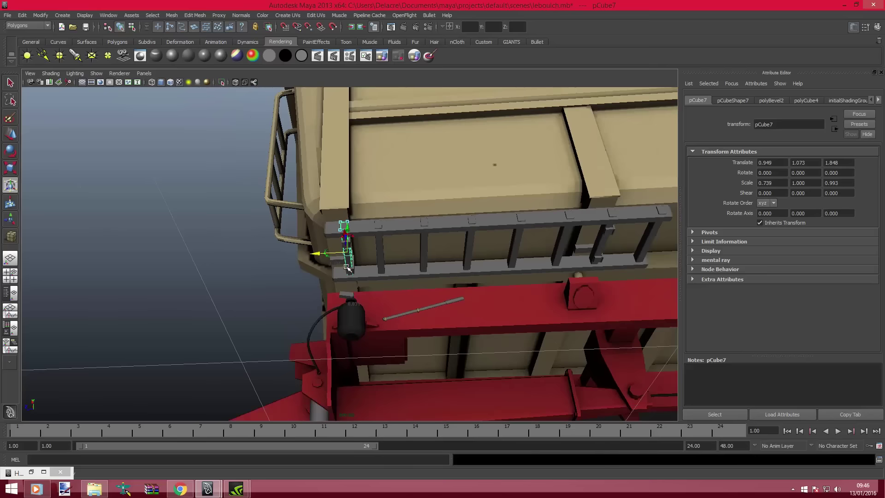
scroll(422, 259, "down", 3)
middle_click_drag(422, 259, 333, 225, "alt")
Nudge the neighbouring upright along the rail to fit the beams.
left_click(319, 221)
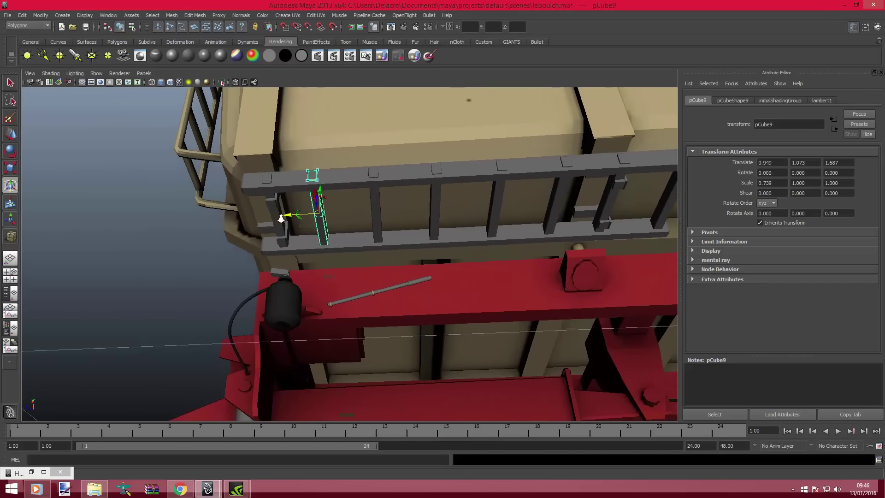
scroll(300, 212, "up", 3)
left_click_drag(279, 205, 286, 205)
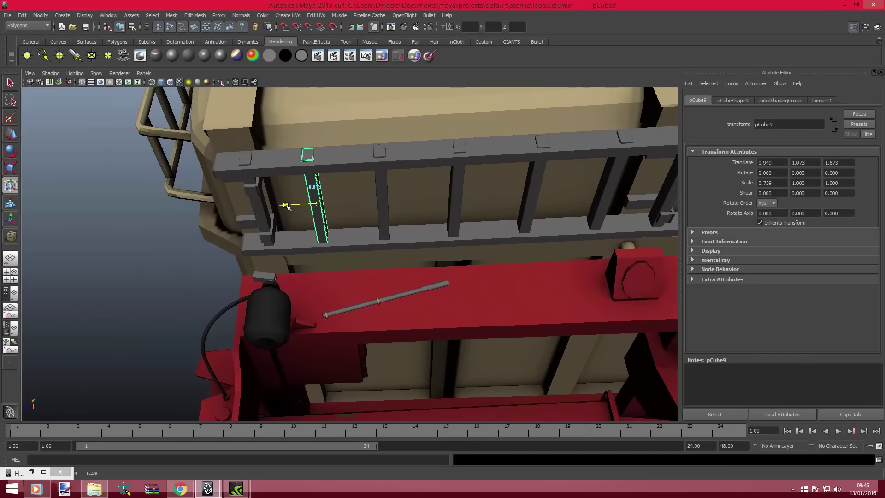
scroll(406, 228, "down", 5)
left_click(211, 245)
mouse_move(211, 244)
left_mouse_down("alt")
mouse_move(217, 257)
mouse_move(273, 247)
mouse_move(366, 251)
mouse_move(381, 271)
mouse_move(433, 276)
mouse_move(361, 253)
mouse_move(409, 263)
mouse_move(322, 264)
mouse_move(424, 262)
left_mouse_up("alt")
scroll(447, 278, "up", 5)
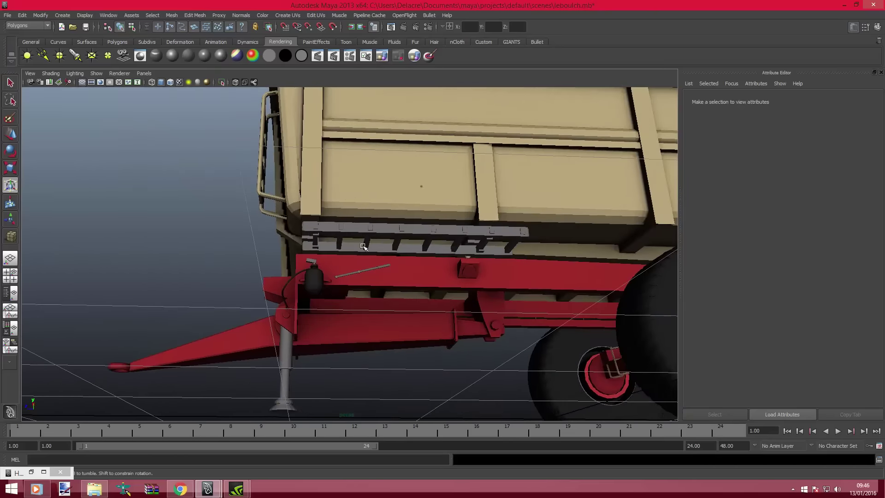
scroll(278, 245, "down", 5)
scroll(291, 247, "down", 3)
scroll(300, 257, "down", 2)
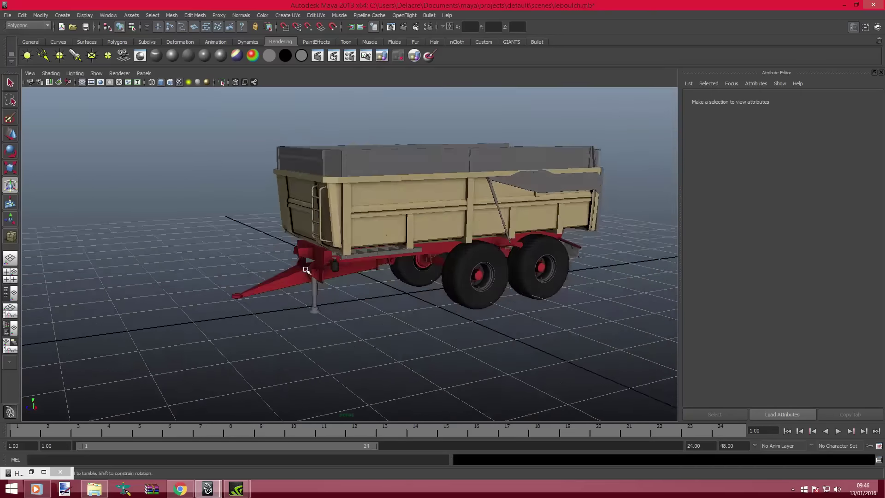